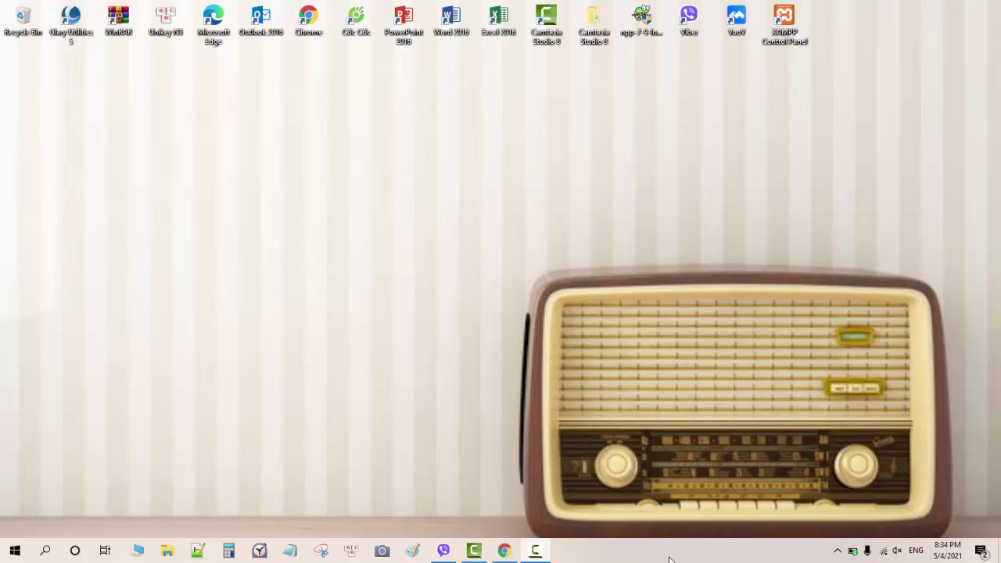
Step: Open the XAMPP Control Panel to check the Apache and MySQL modules, and minimize it
mouse_move(504, 550)
double_click(789, 39)
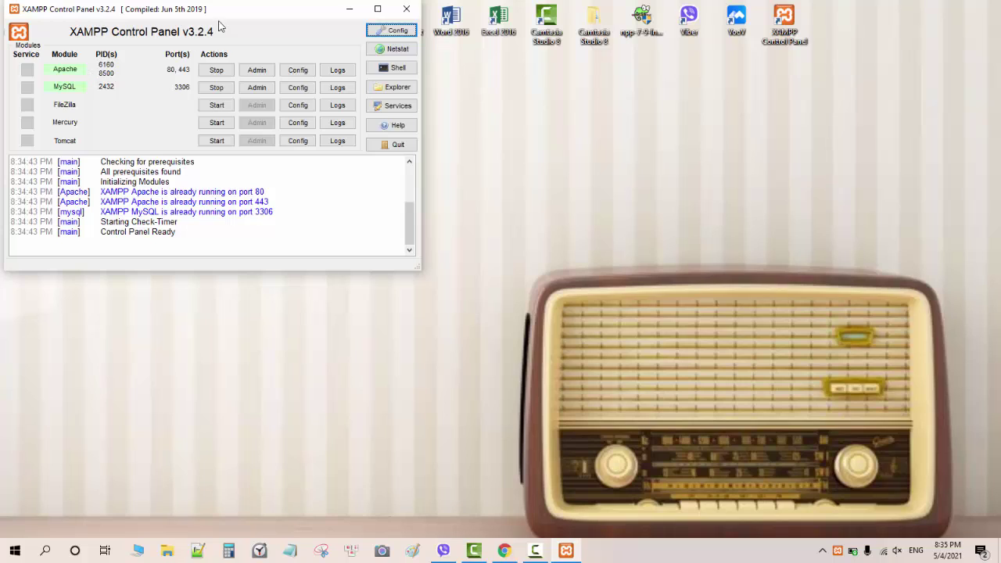
click(351, 10)
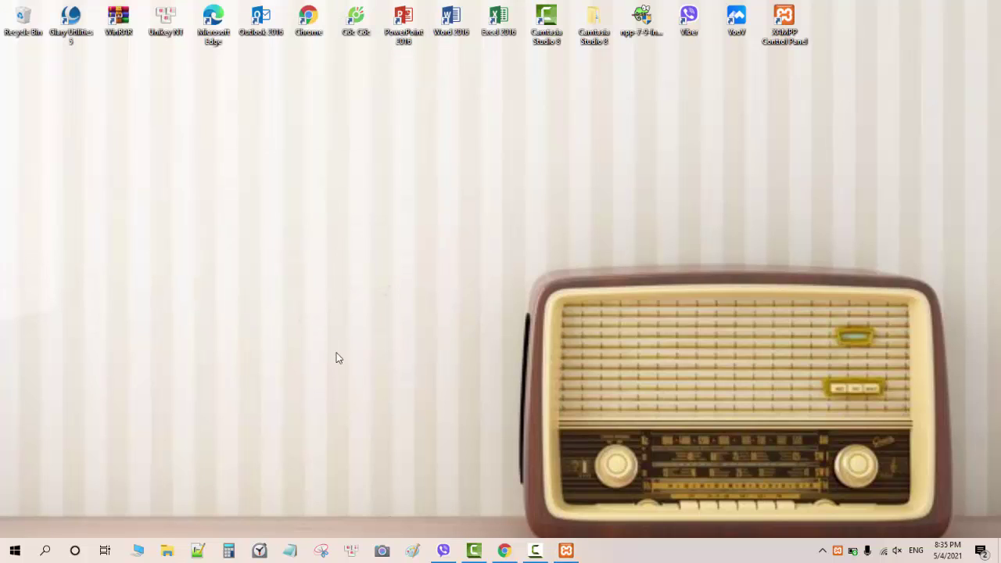
Step: Open File Explorer and go to the htdocs folder inside C:\xampp
click(166, 551)
click(258, 336)
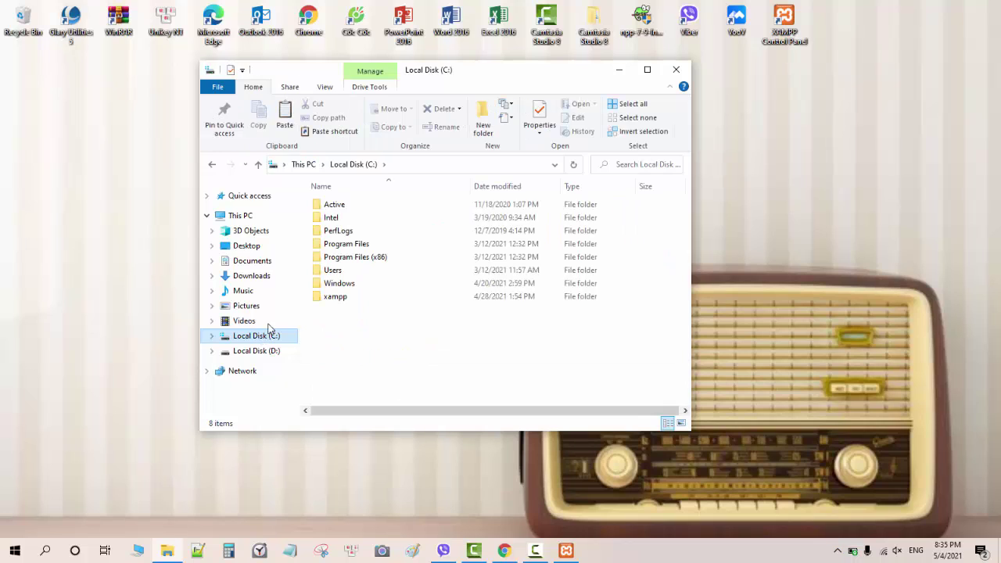
click(330, 298)
double_click(330, 298)
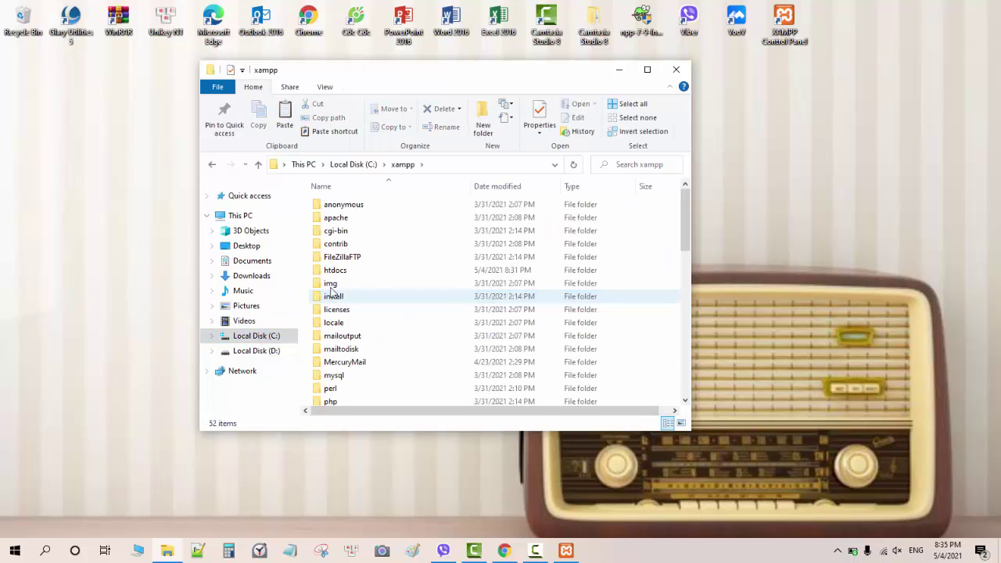
click(330, 272)
double_click(330, 271)
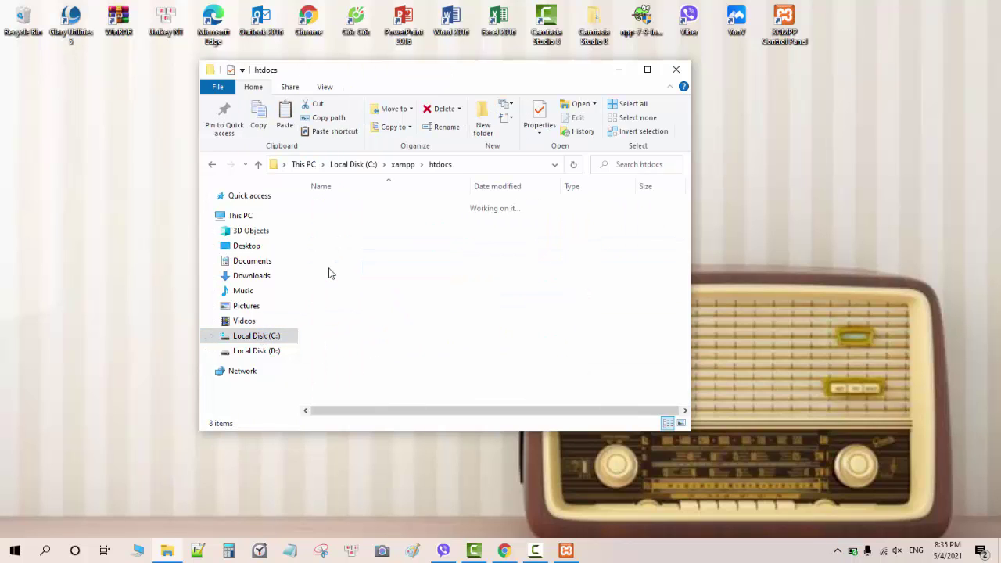
Step: Create a new folder named AIB in htdocs
click(482, 130)
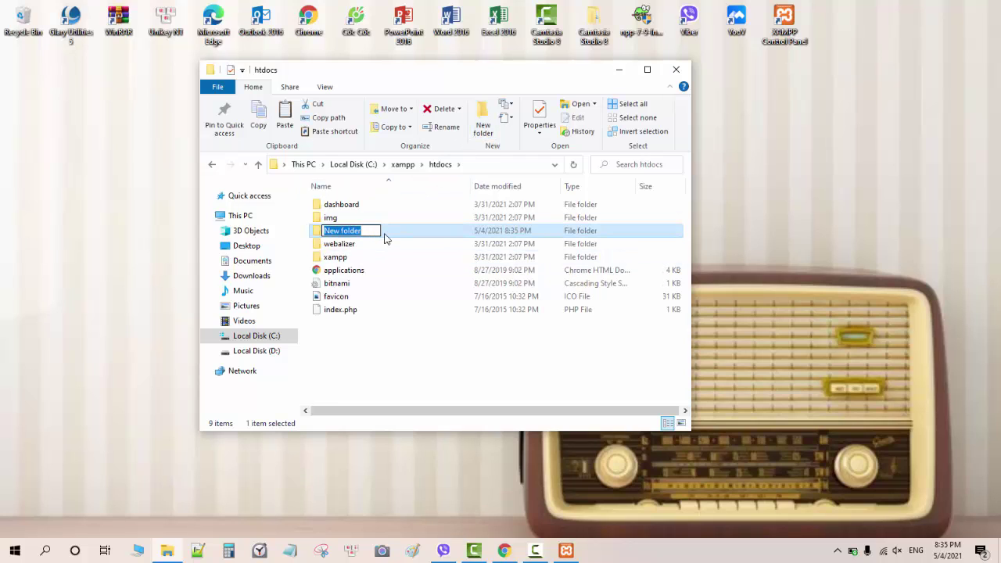
key(BackSpace)
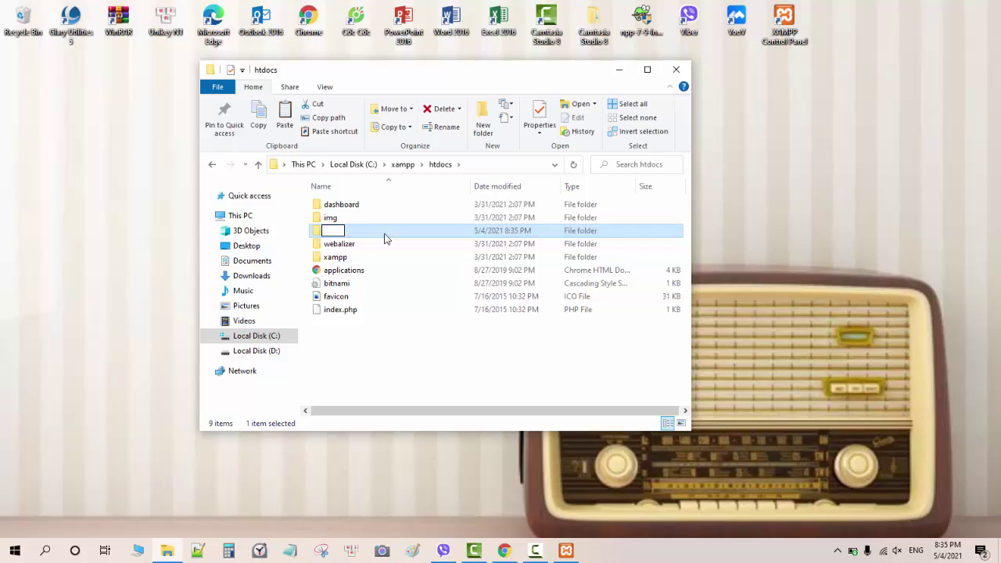
text(AIB)
click(385, 371)
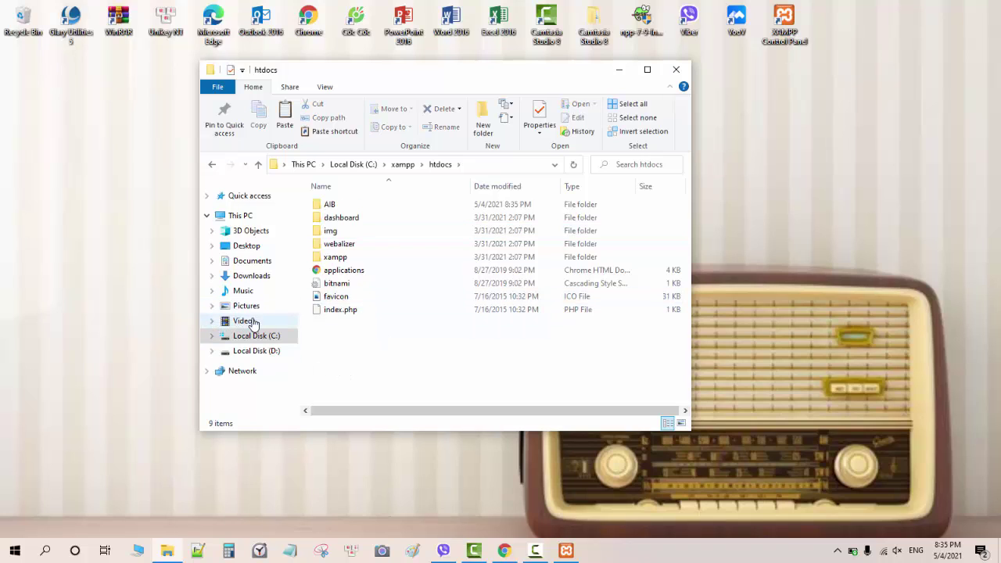
Step: Copy all files and folders from the wordpress folder inside wordpress-5.7 in Downloads
click(254, 275)
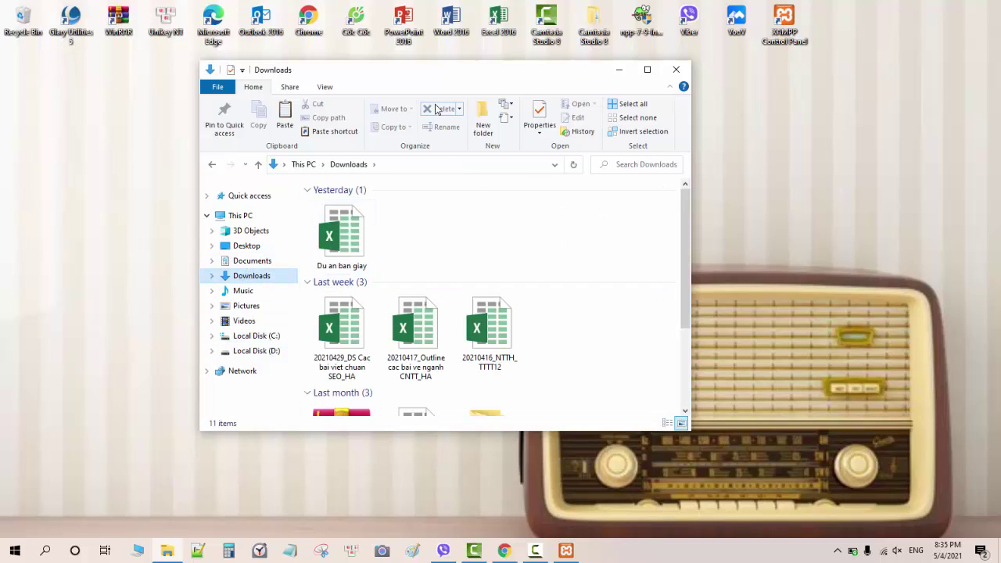
scroll(437, 109, down, 2)
scroll(469, 234, down, 3)
click(486, 345)
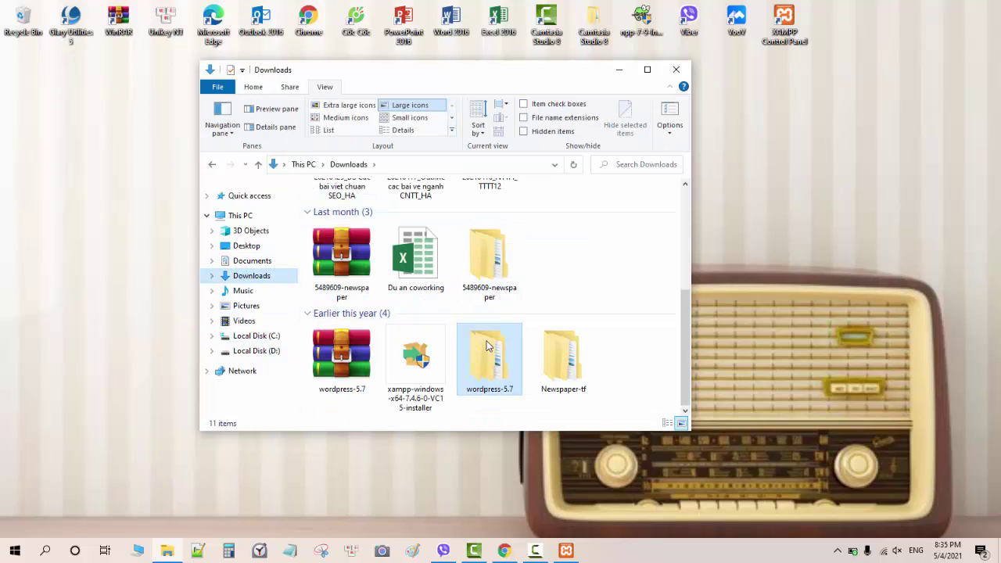
double_click(487, 346)
double_click(340, 207)
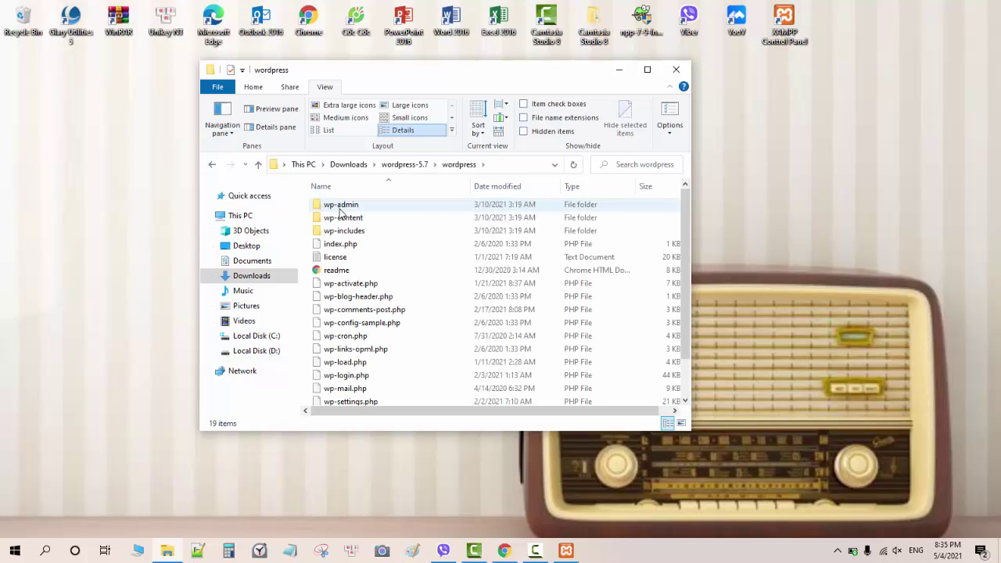
key(ctrl+a)
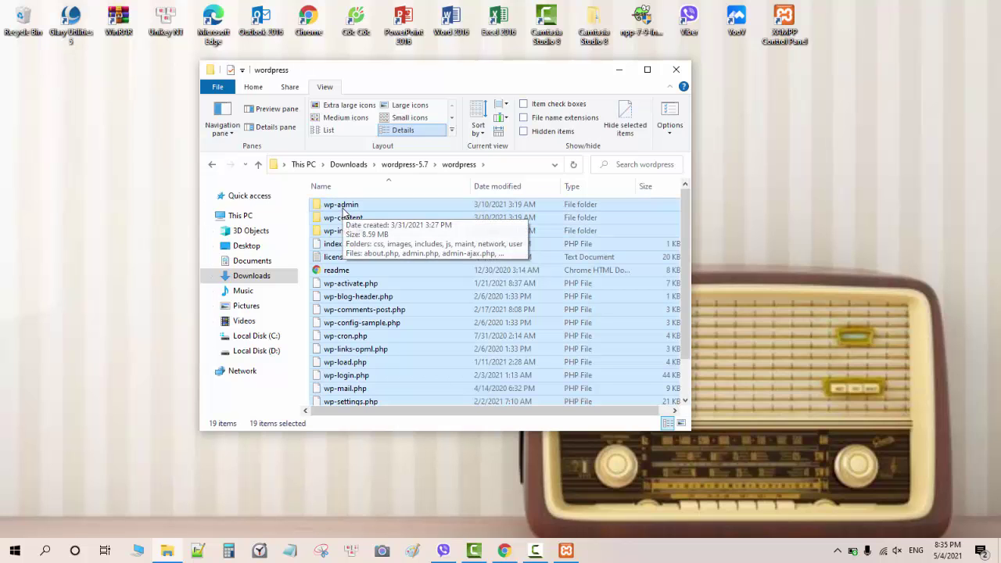
Step: Paste the copied WordPress files into C:\xampp\htdocs\AIB and minimize the File Explorer window
click(266, 336)
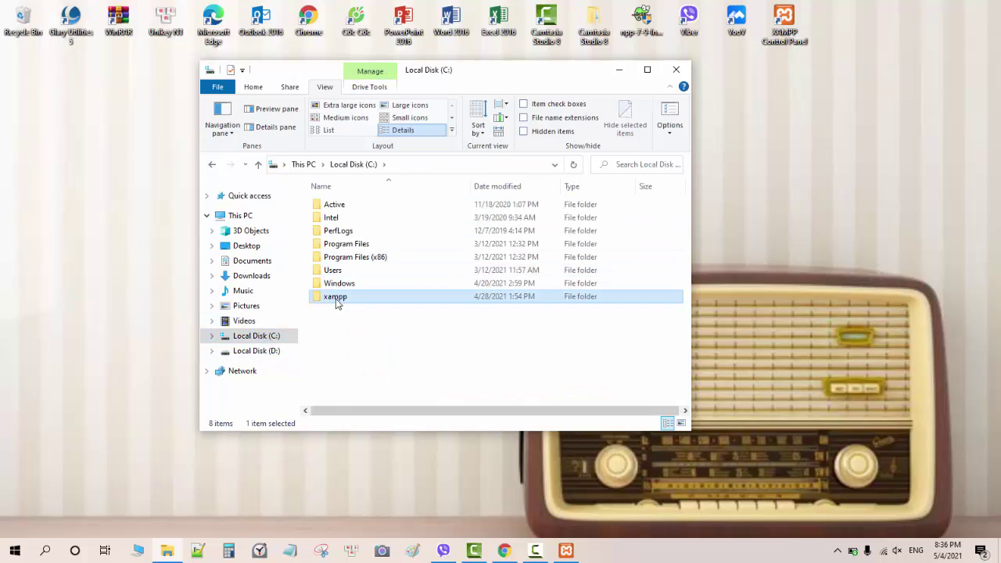
double_click(334, 297)
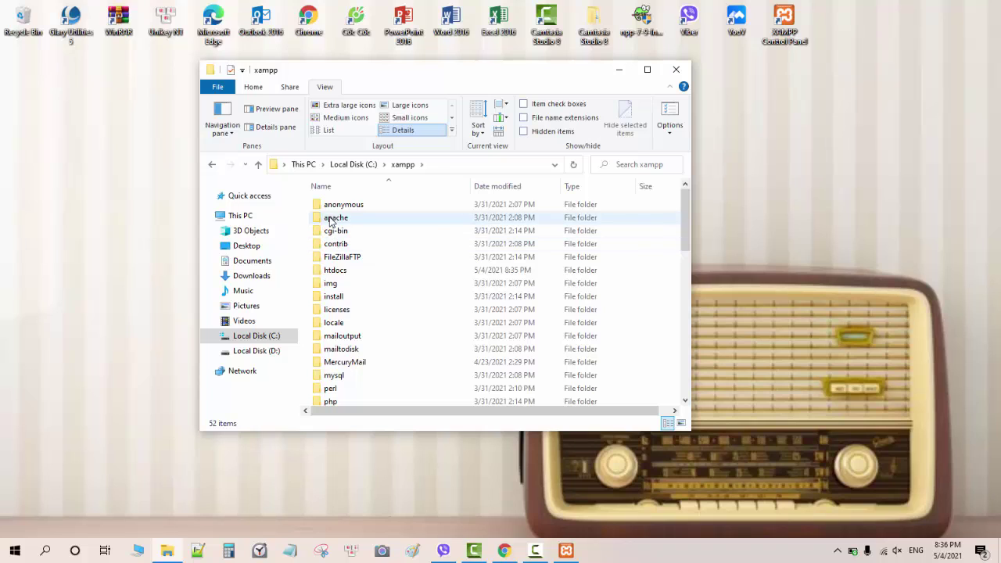
double_click(329, 271)
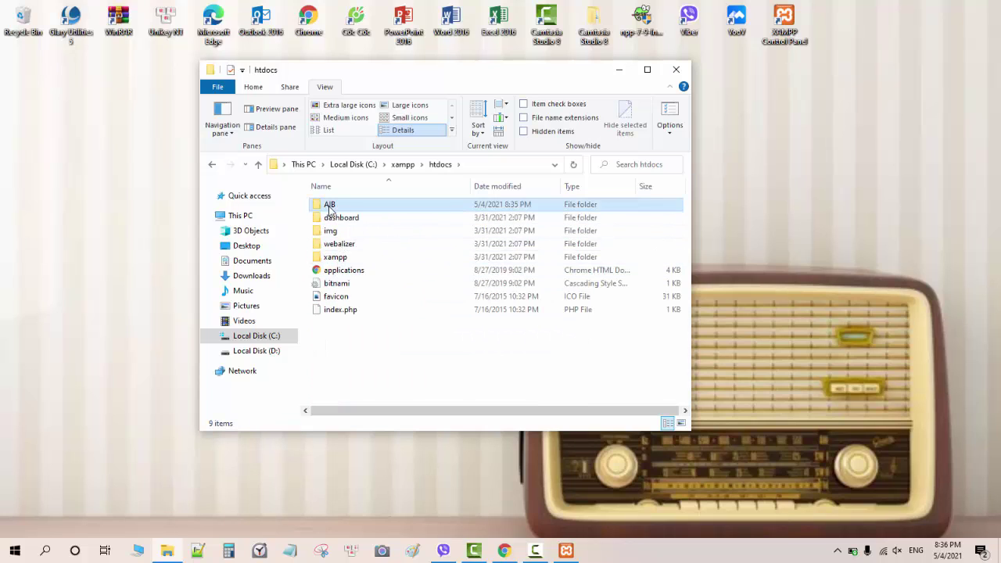
double_click(332, 209)
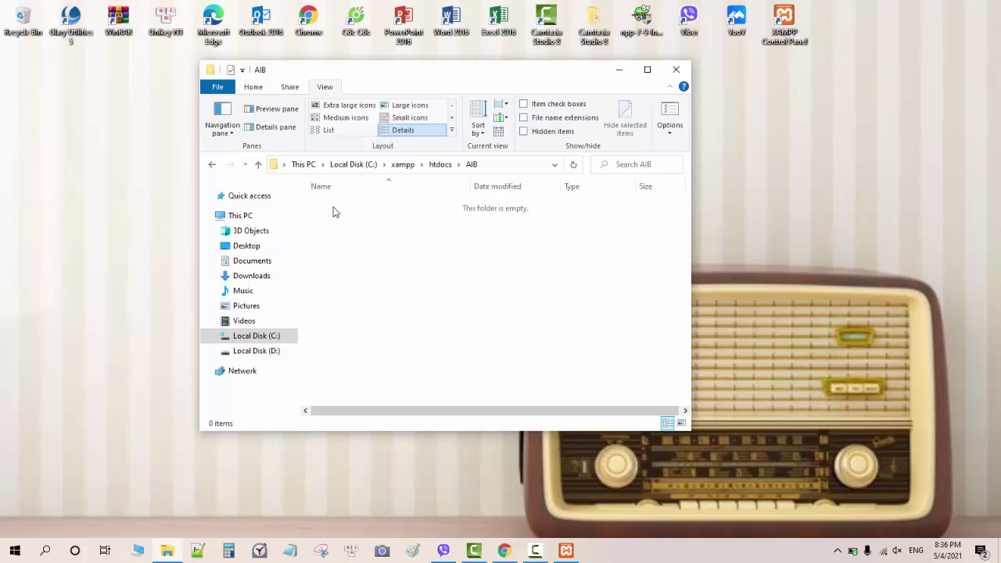
key(ctrl+v)
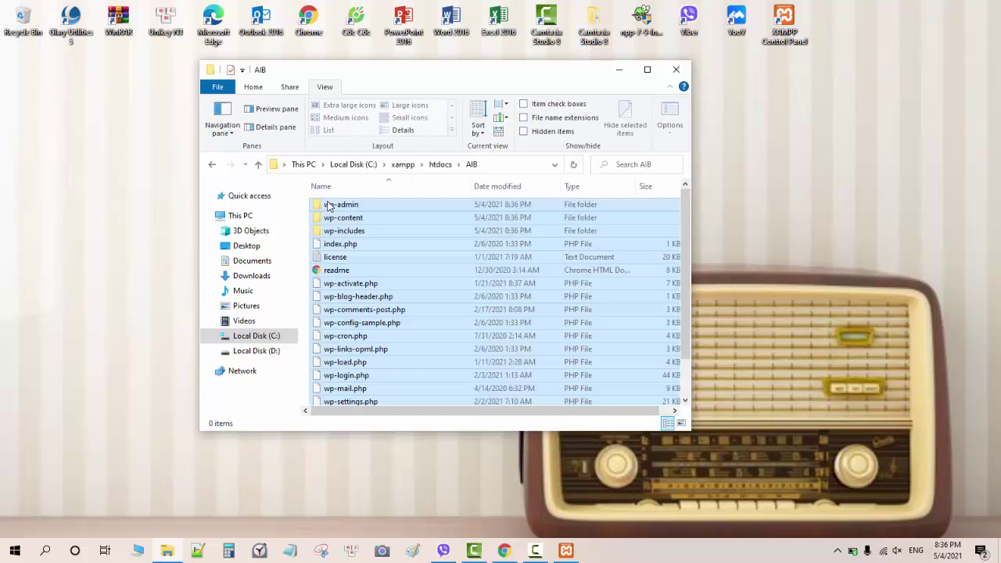
scroll(344, 268, down, 1)
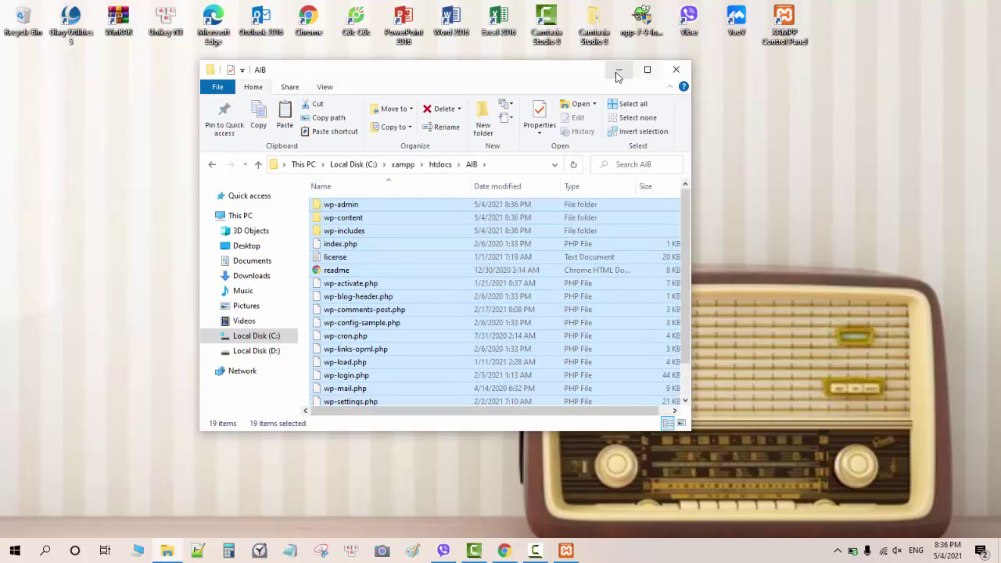
click(618, 70)
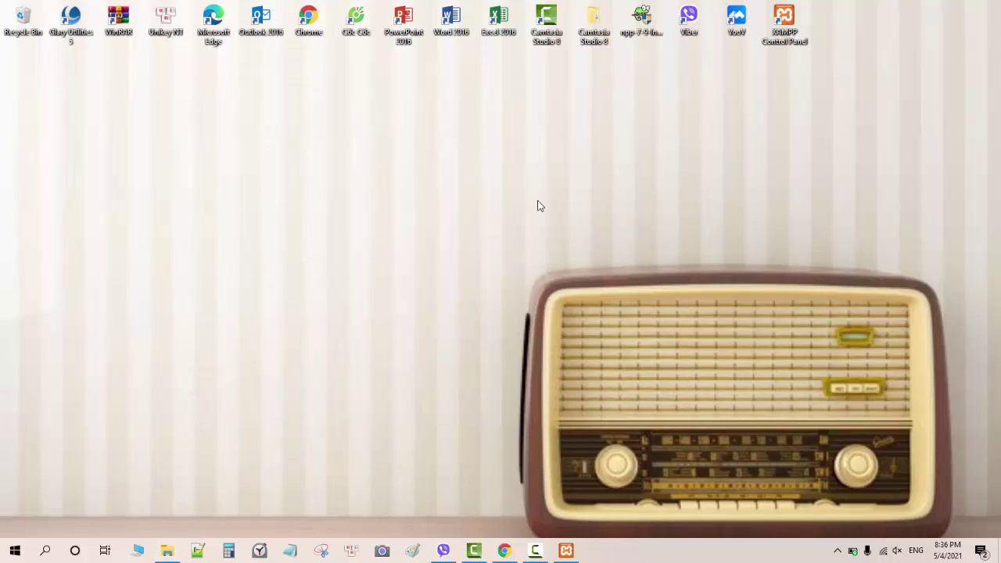
Step: Switch to Chrome, load localhost, open phpMyAdmin from the XAMPP page, and dismiss the error notice
click(504, 552)
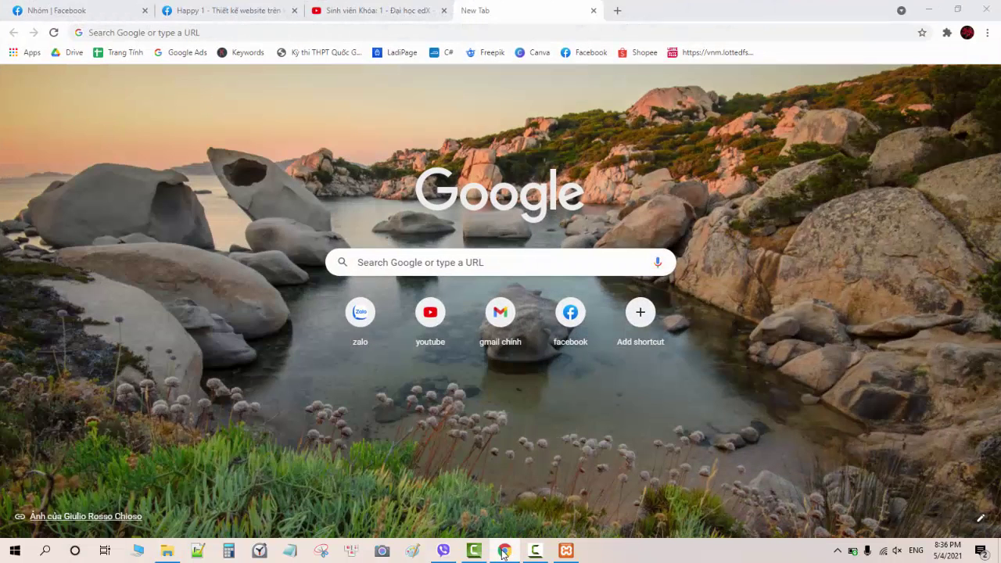
click(438, 33)
text(localhost)
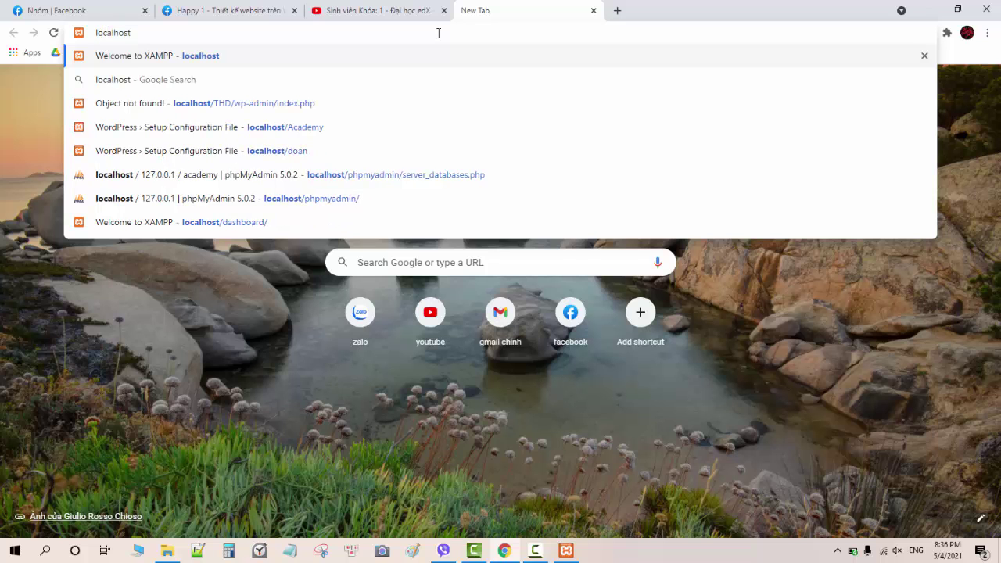
key(Return)
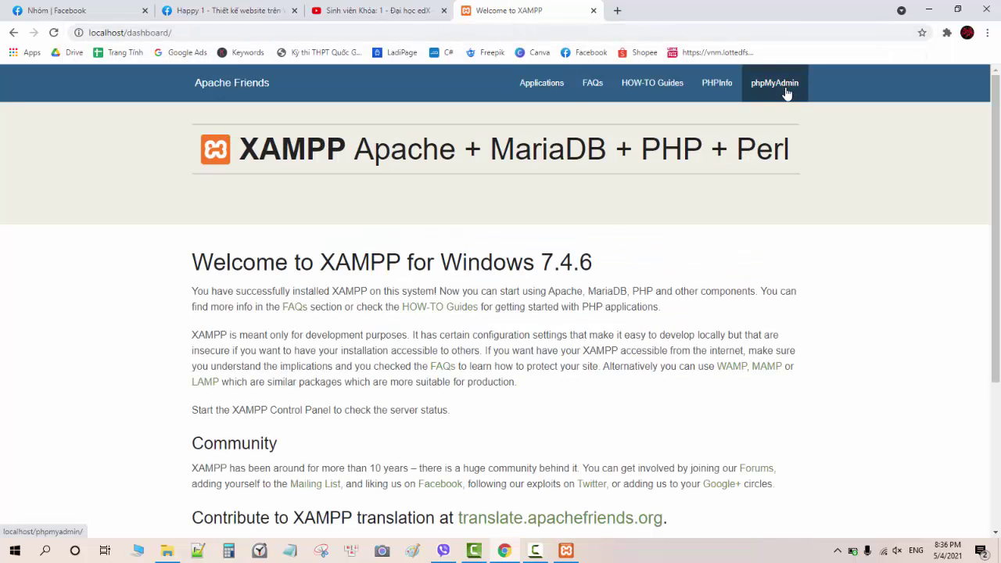
click(785, 90)
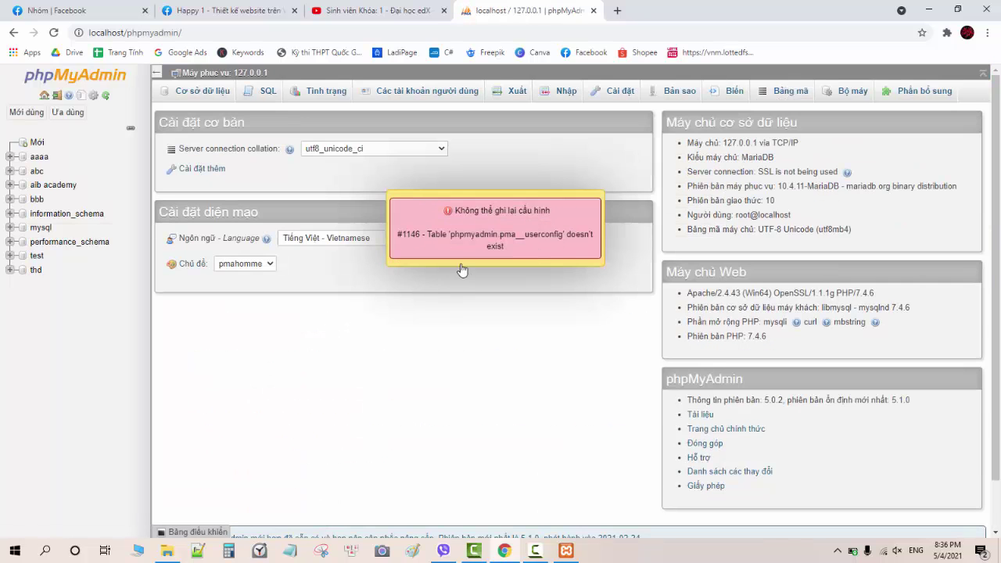
click(462, 246)
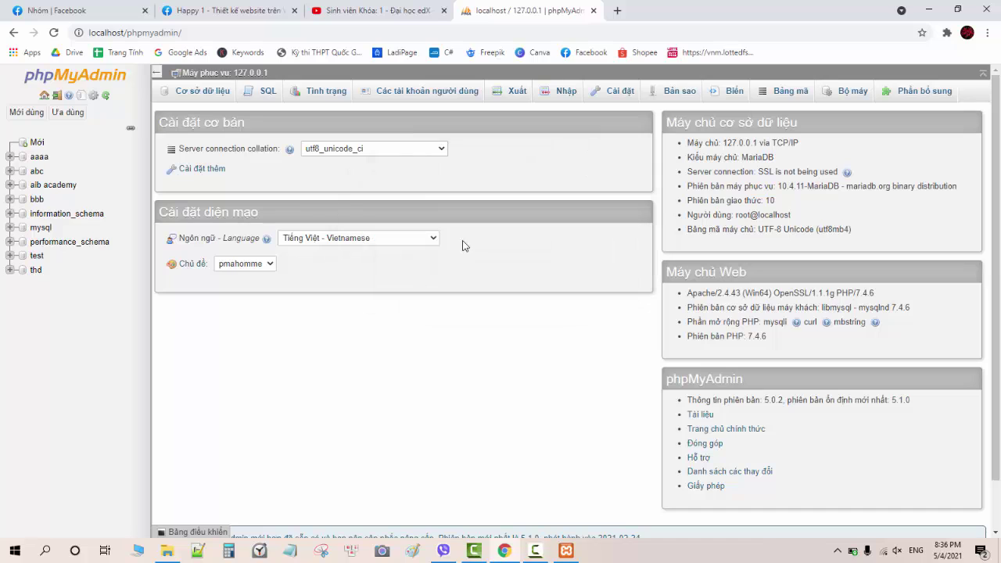
click(434, 242)
click(433, 242)
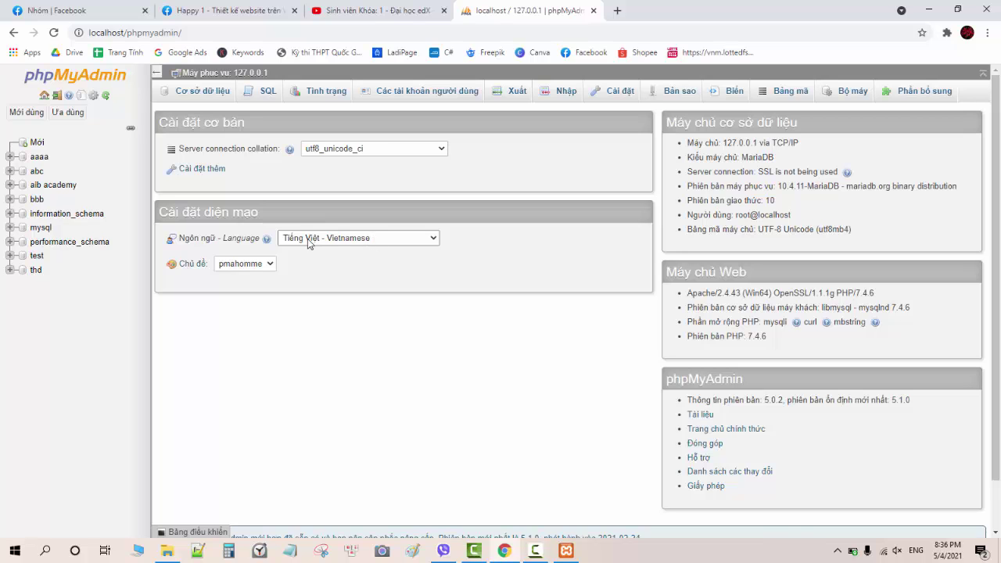
Step: Create a database named AIB with the utf8_unicode_ci collation in phpMyAdmin
click(199, 92)
click(239, 181)
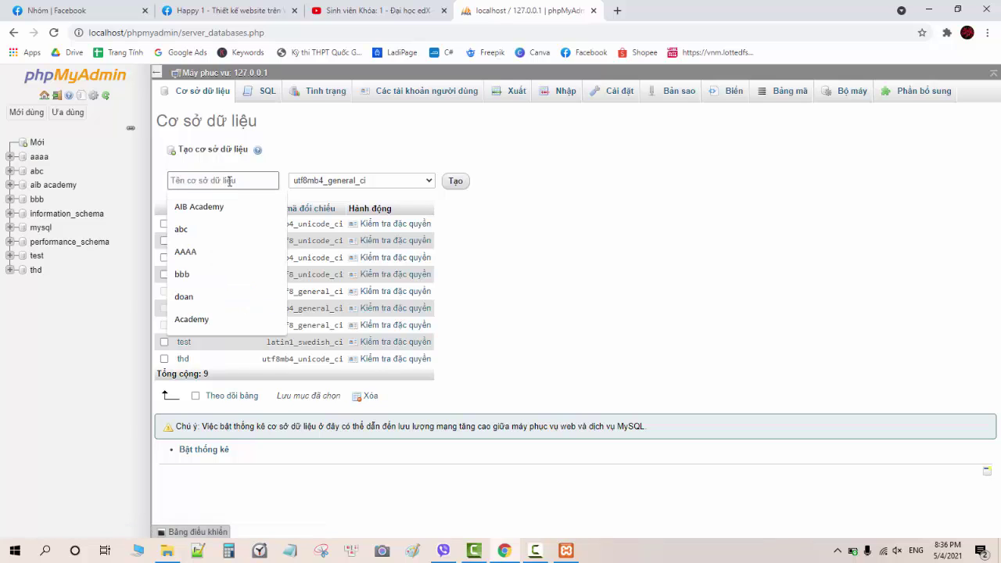
text(AIB)
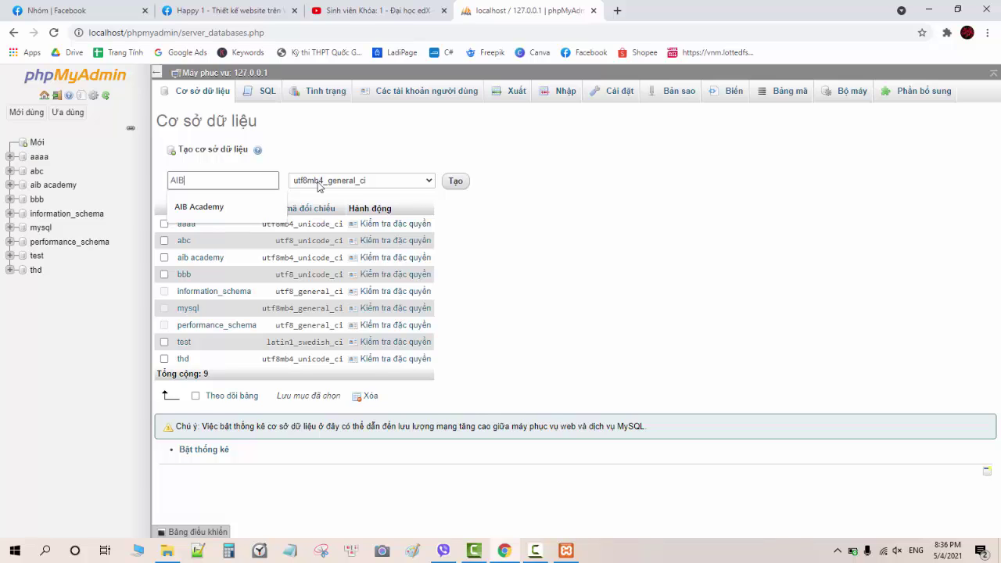
click(408, 182)
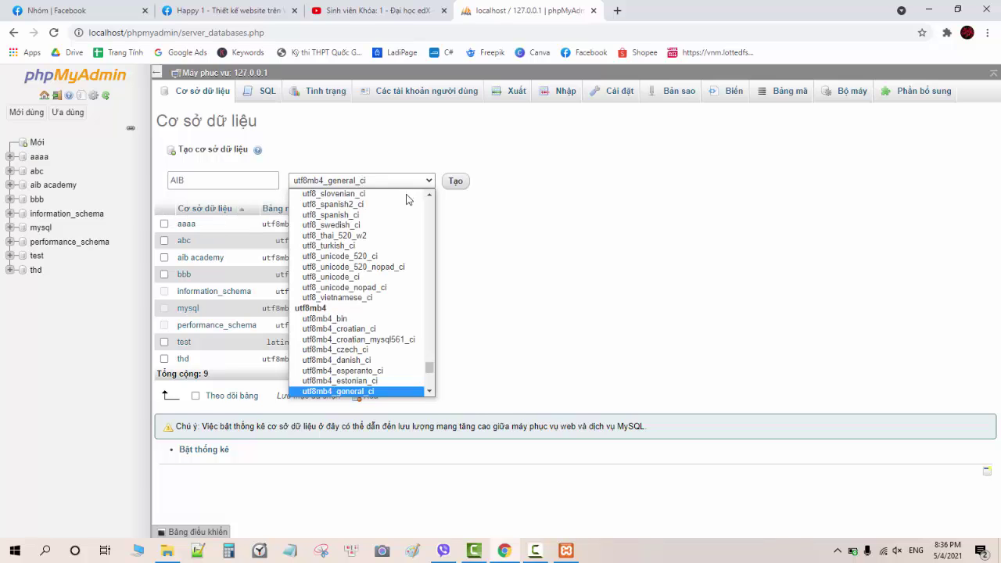
click(341, 278)
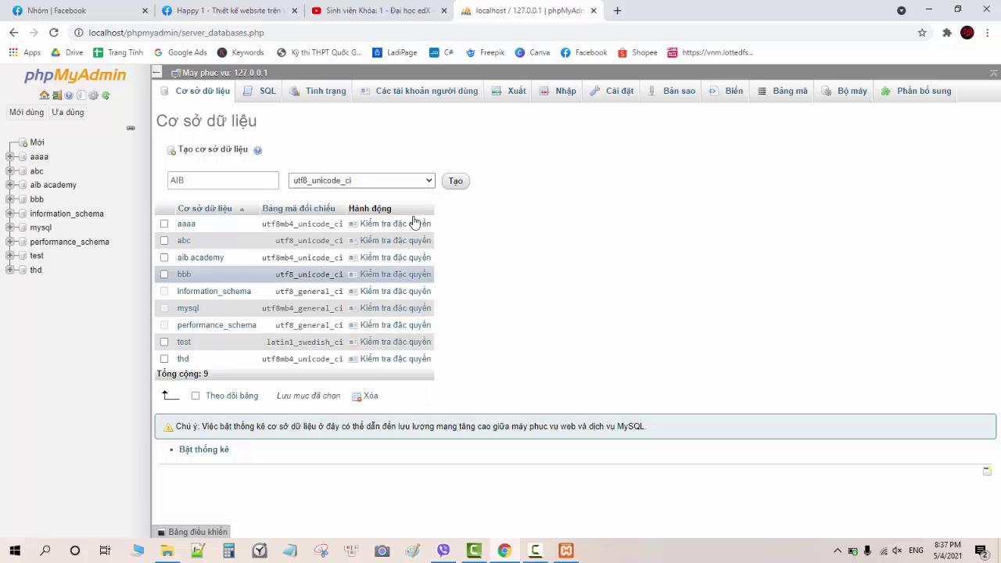
click(455, 183)
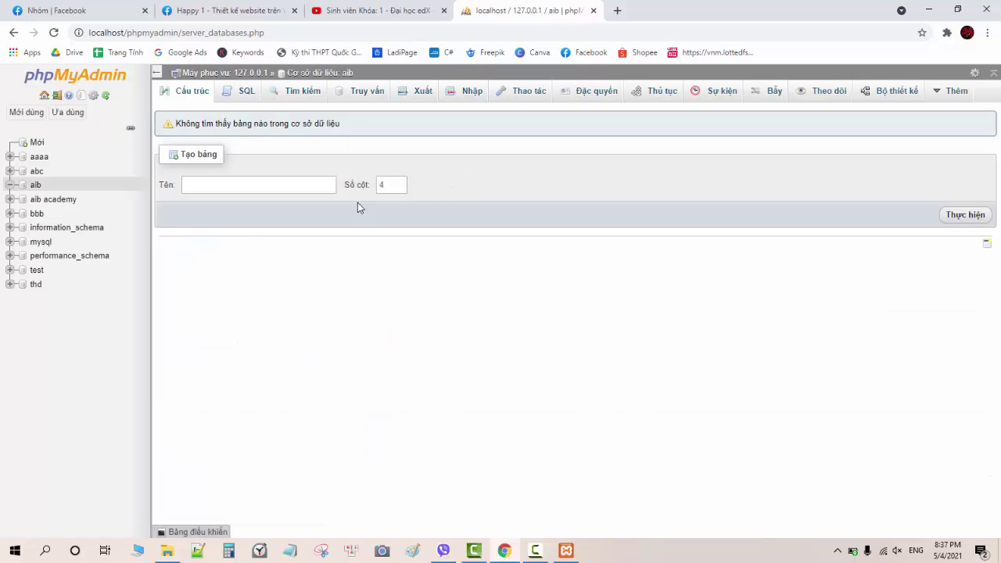
Step: Load localhost/AIB in a new browser tab
click(617, 10)
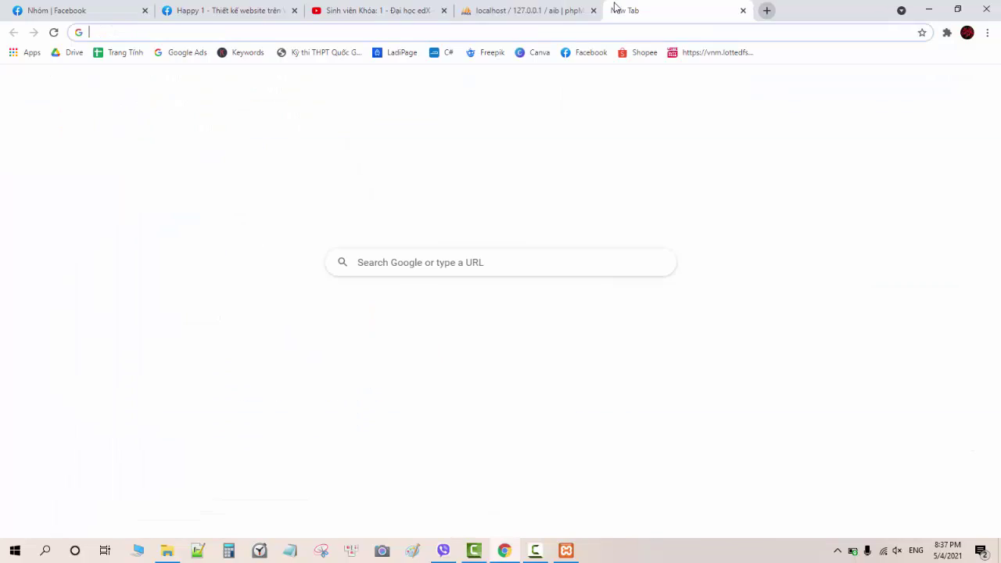
text(:oca)
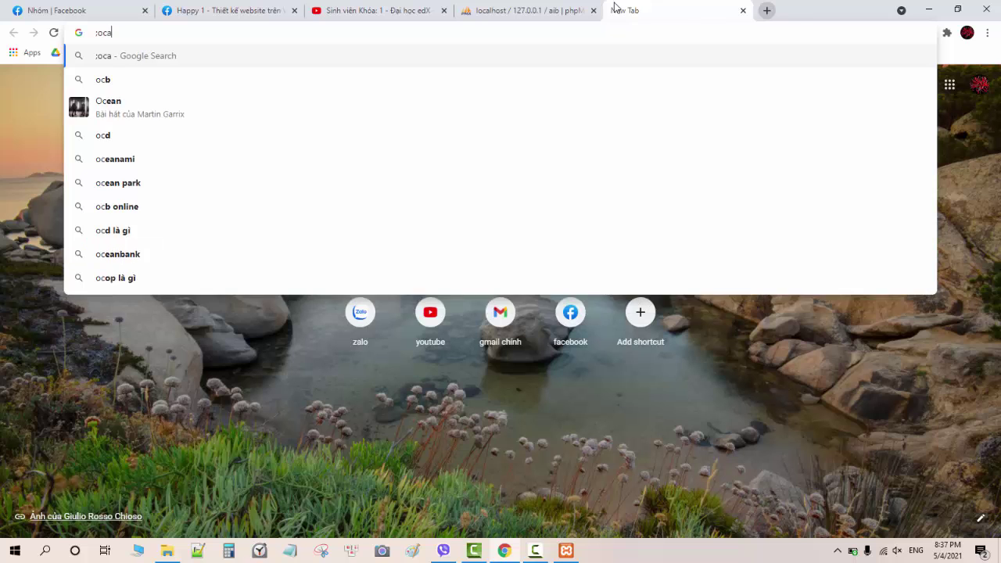
key(BackSpace)
key(BackSpace)
key(BackSpace)
key(BackSpace)
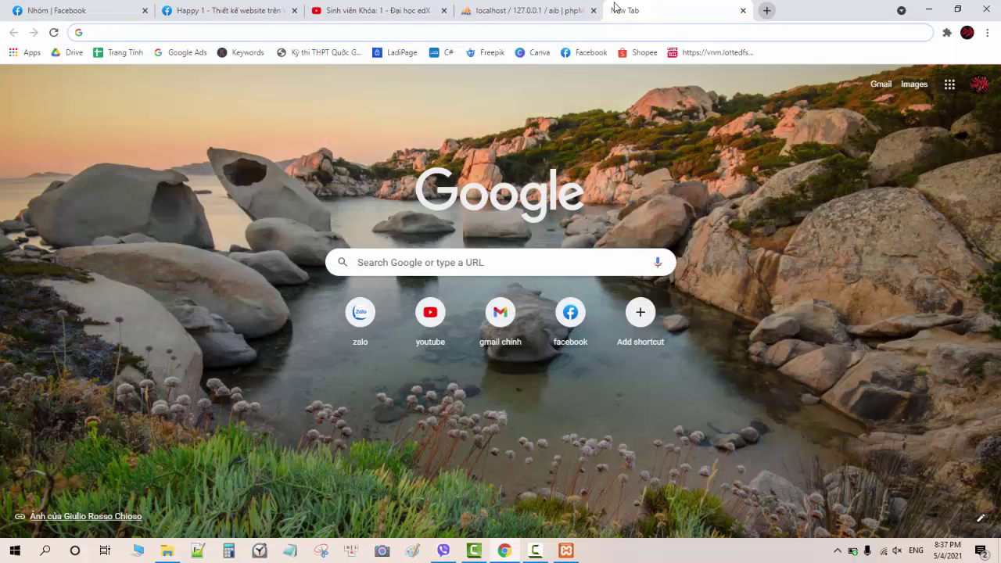
text(lo)
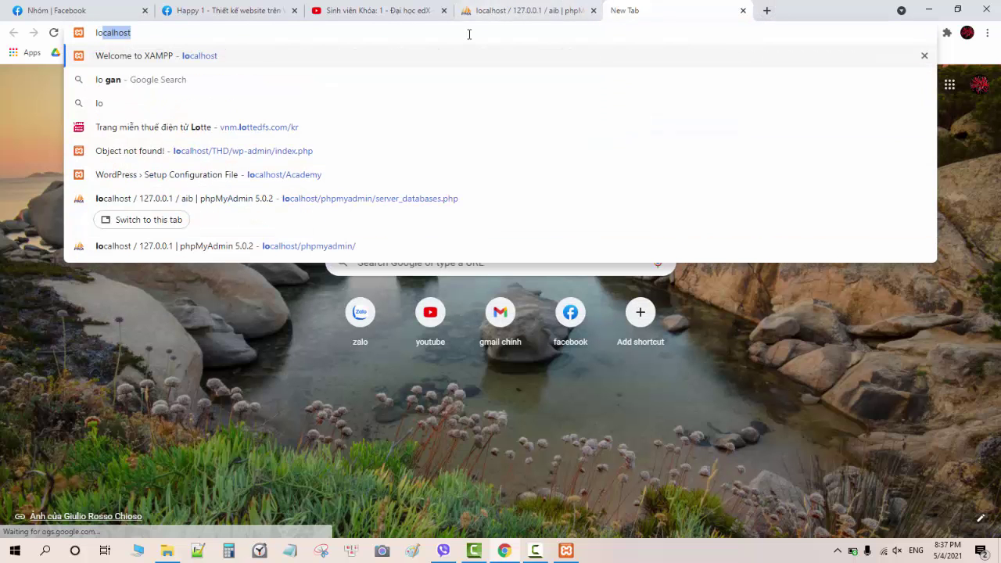
key(Right)
text(/)
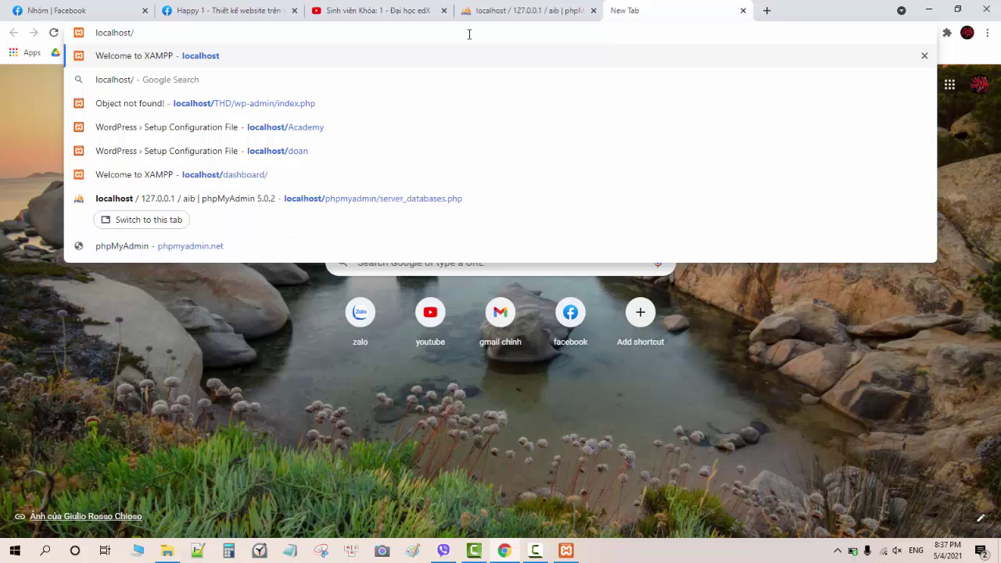
text(AIB)
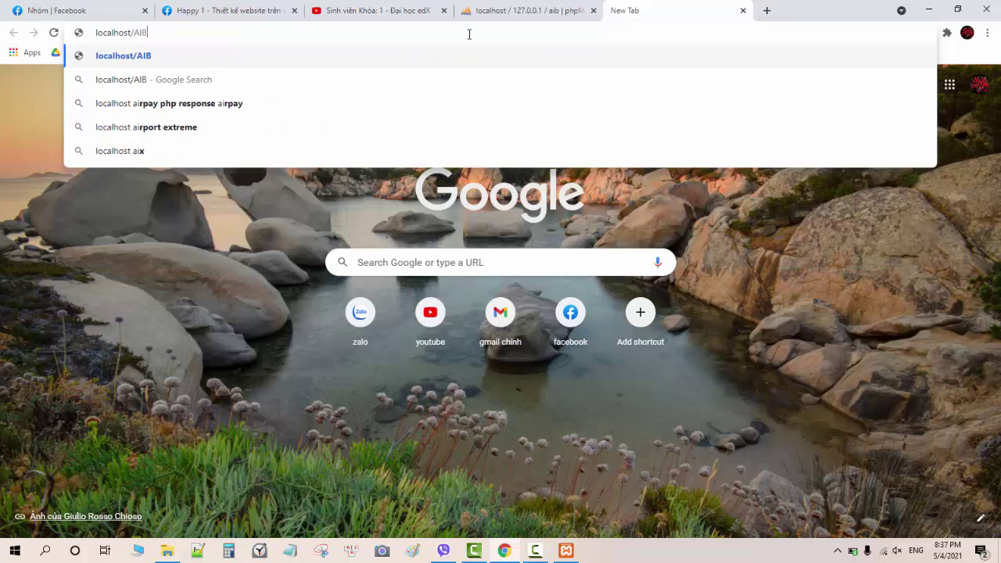
key(Return)
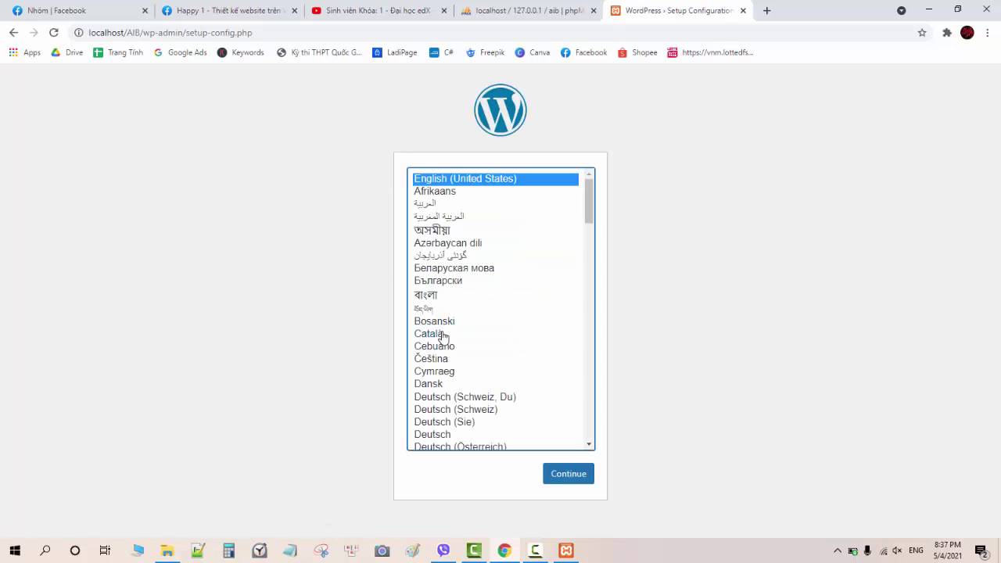
Step: Choose Tiếng Việt as the installation language and proceed to the database connection form
scroll(437, 319, down, 6)
scroll(438, 375, down, 5)
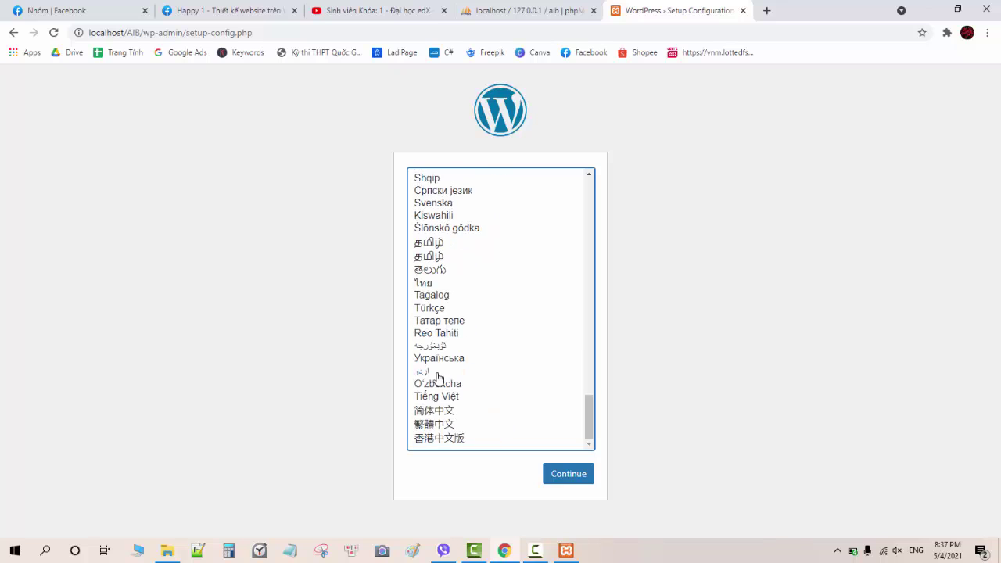
click(438, 398)
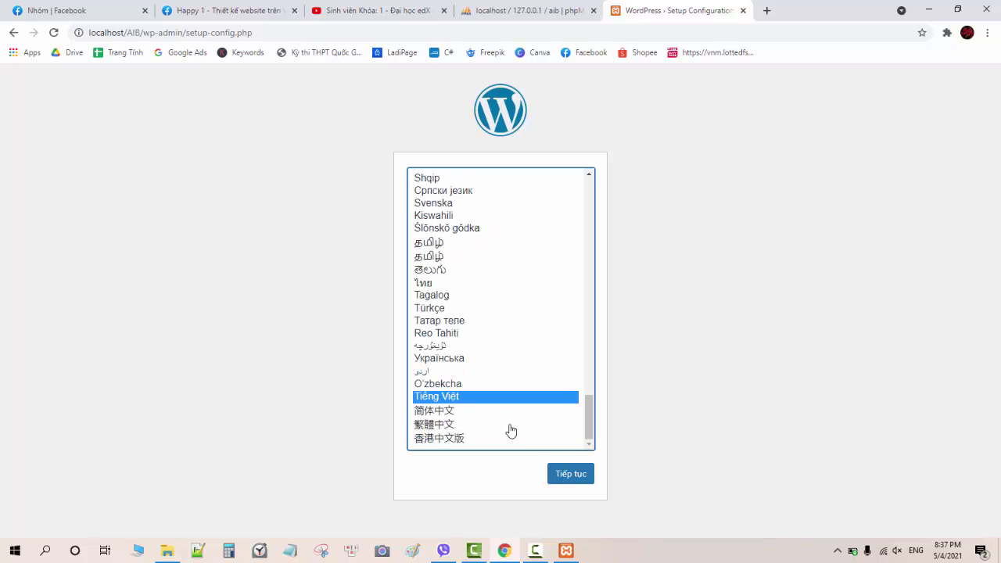
click(575, 475)
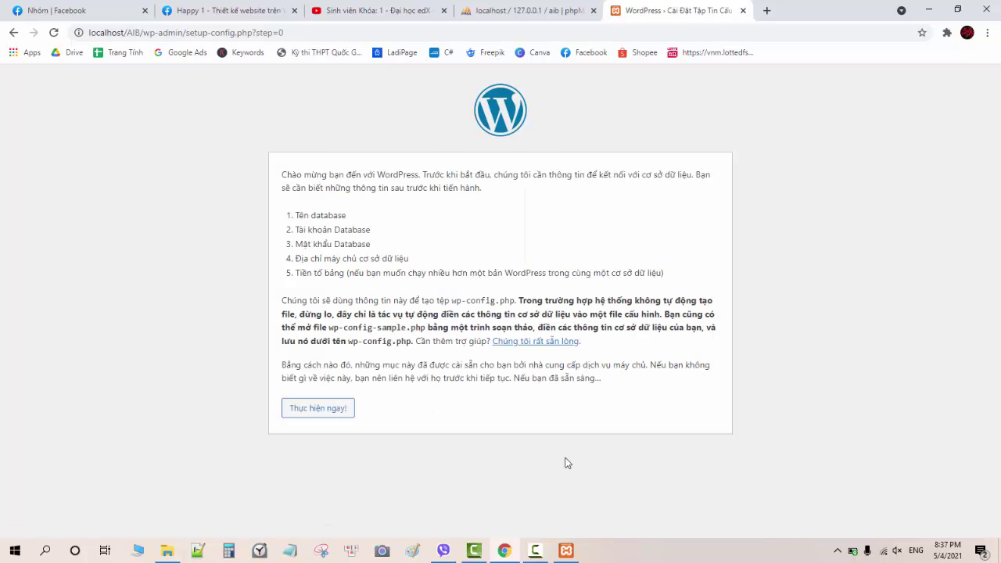
click(347, 416)
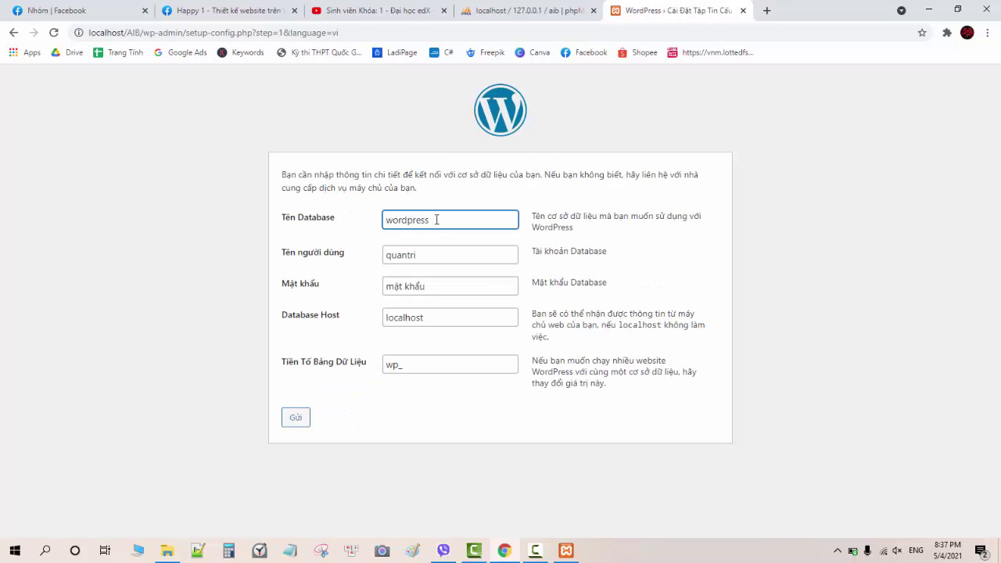
Step: Set the database name to AIB
key(BackSpace)
key(BackSpace)
key(BackSpace)
key(BackSpace)
key(BackSpace)
key(BackSpace)
key(BackSpace)
key(BackSpace)
text(A)
Step: Replace the database username with root
click(440, 254)
drag(440, 255, 383, 256)
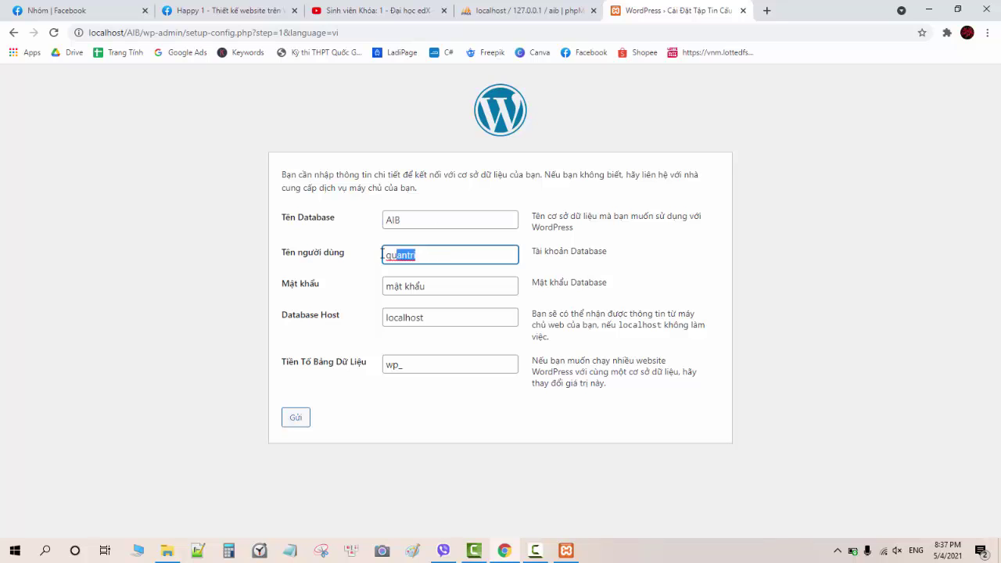
key(BackSpace)
text(rô)
text(ot)
Step: Clear the database password and submit the connection details to start the WordPress installation
click(438, 290)
drag(438, 289, 357, 288)
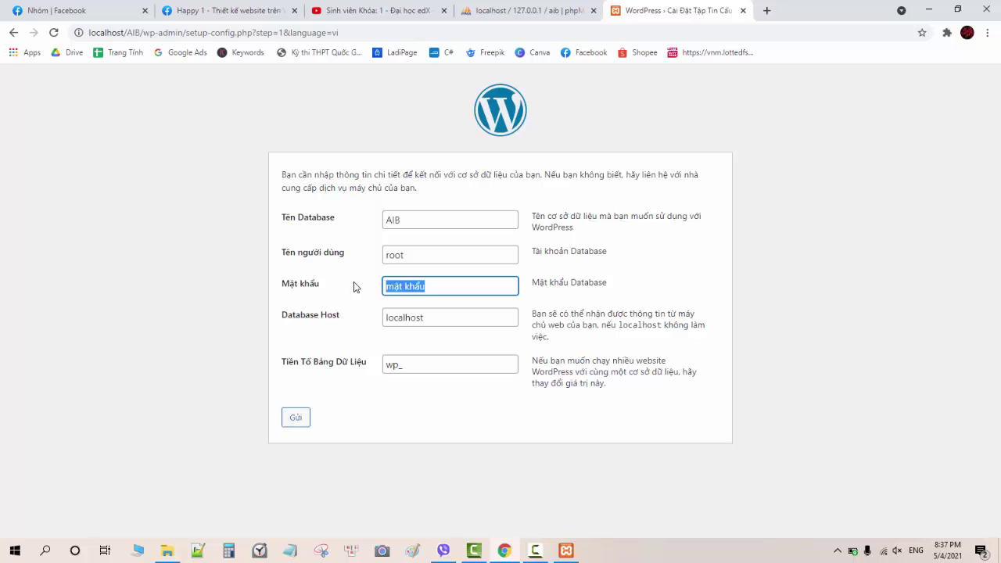
key(BackSpace)
click(291, 419)
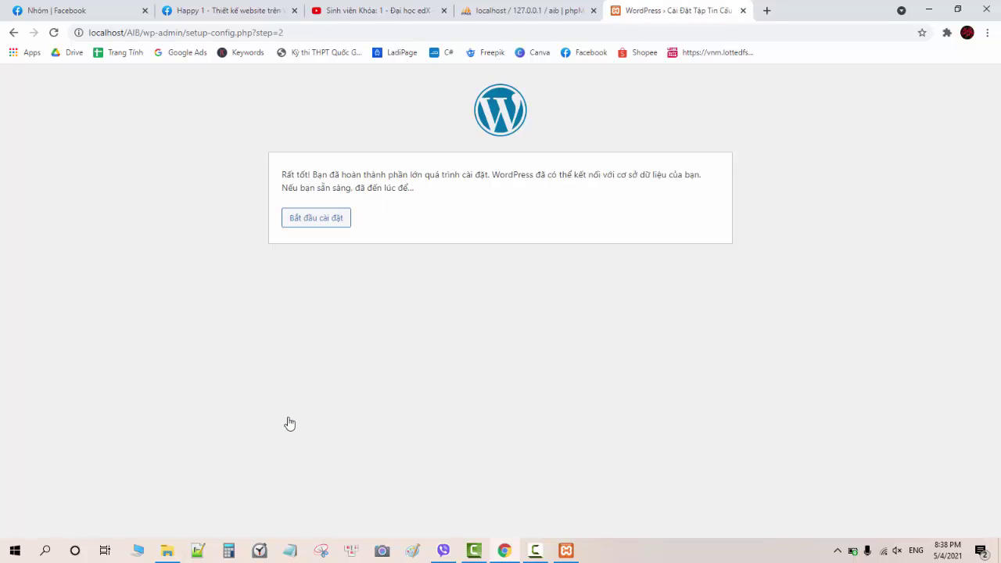
click(315, 215)
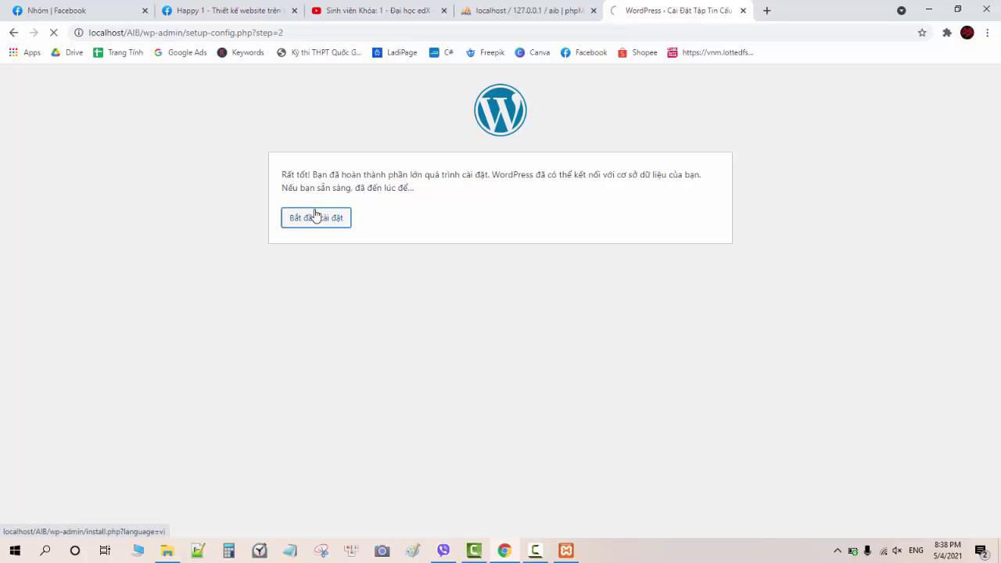
Step: Enter "EdX - Chấn hưng giáo dục" as the website name
scroll(383, 313, down, 1)
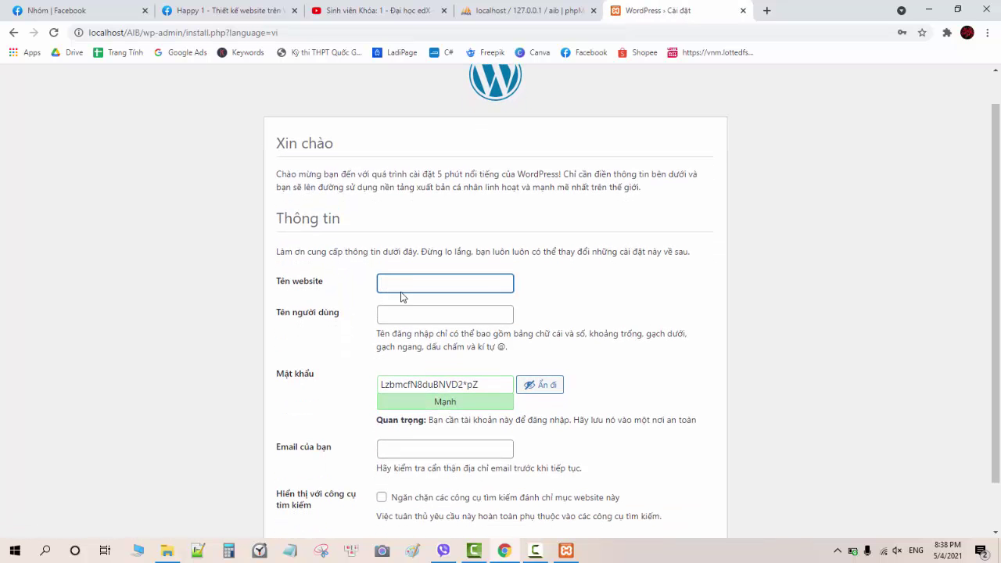
click(401, 284)
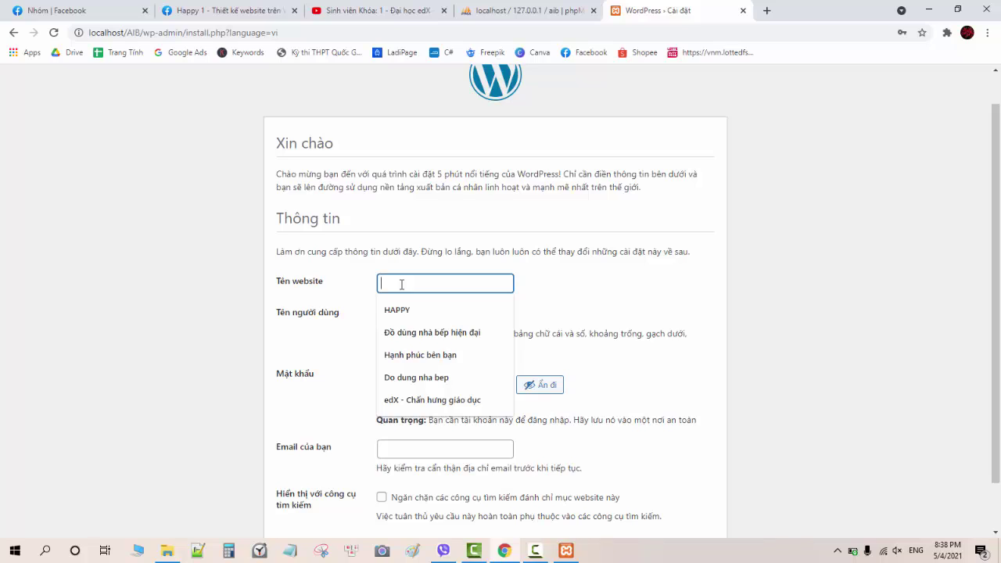
text(EdX)
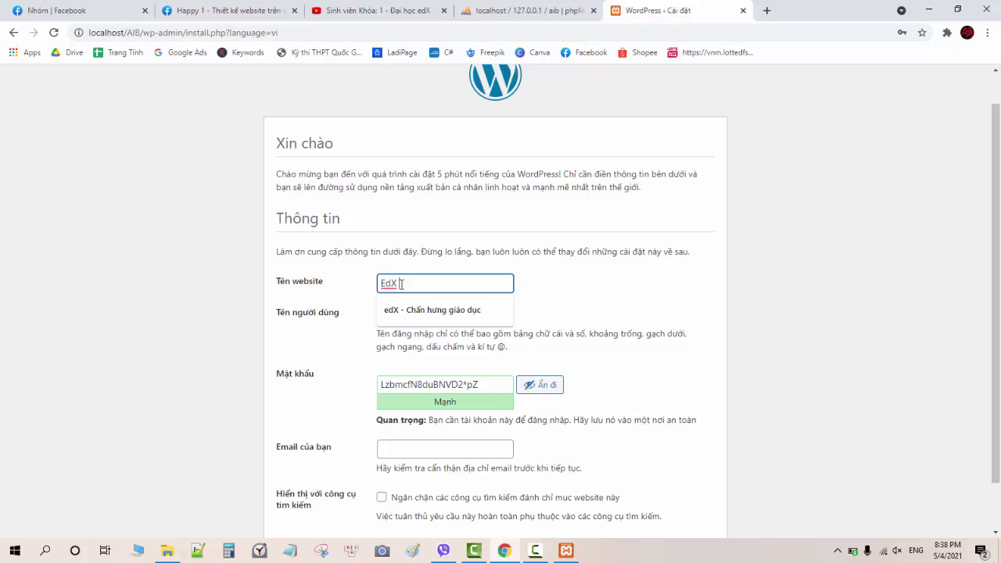
text(- Chấ)
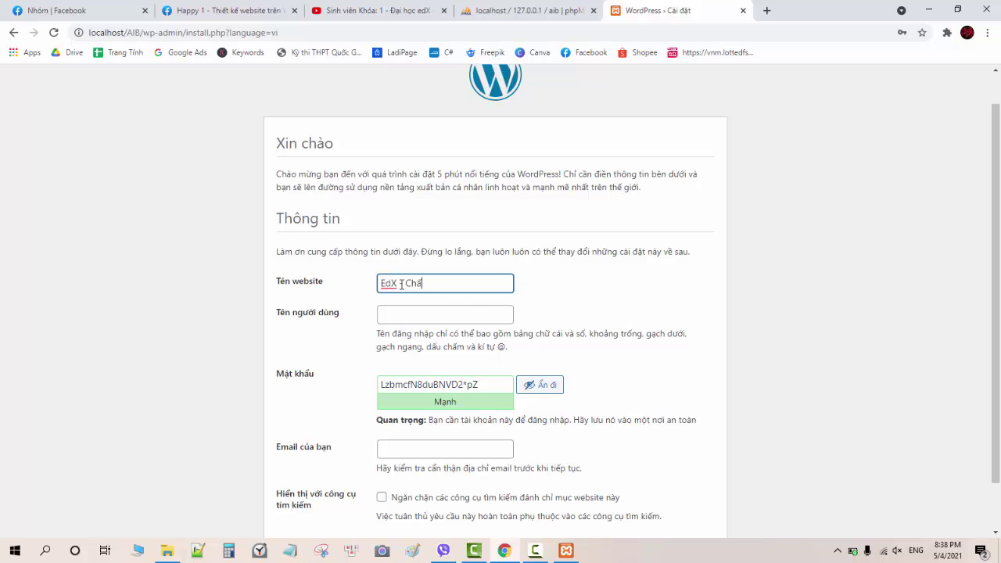
text(n hung g)
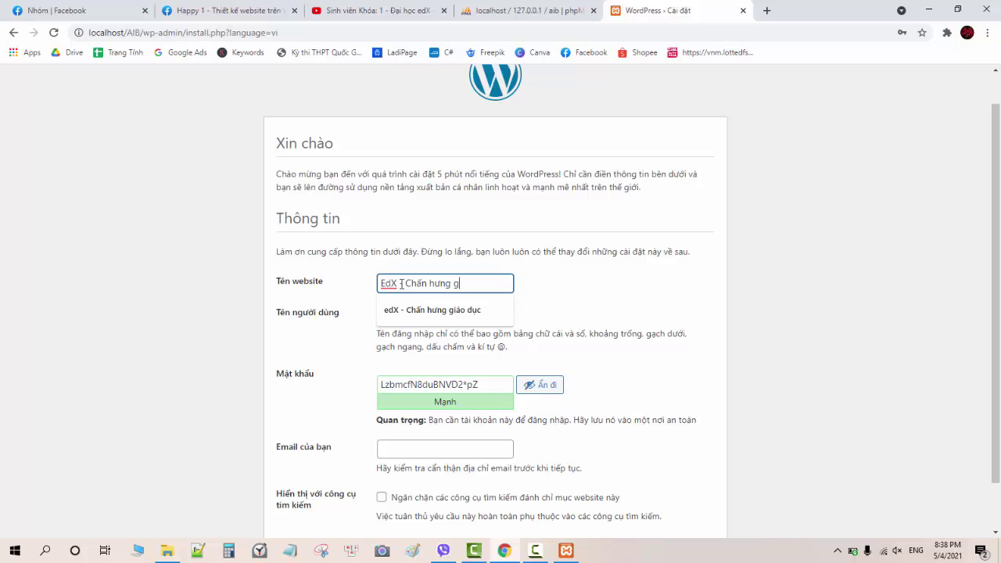
text(iáo dục)
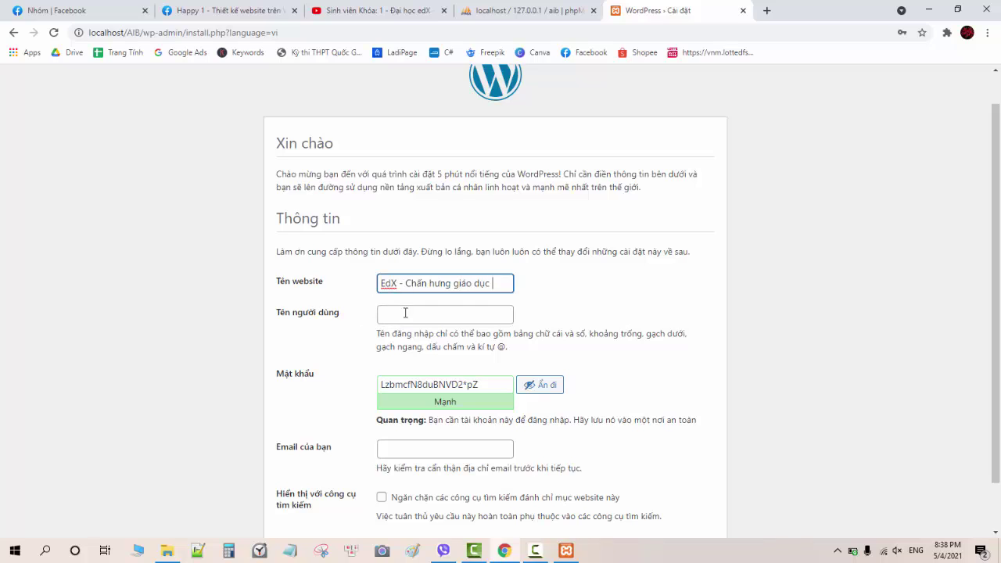
Step: Fill in the administrator's username and email from the saved suggestions, keep the generated password, and install WordPress
click(405, 313)
click(418, 364)
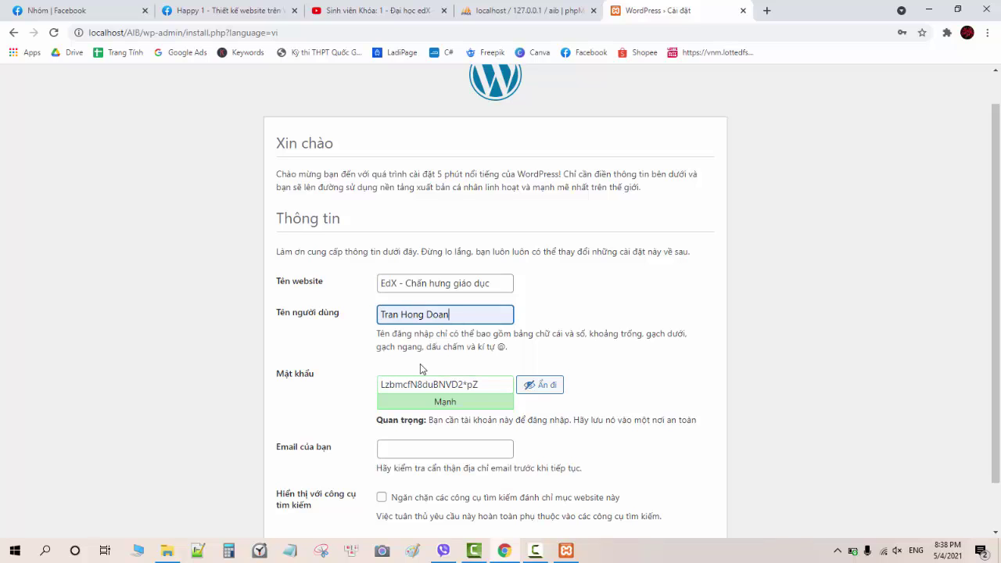
click(436, 405)
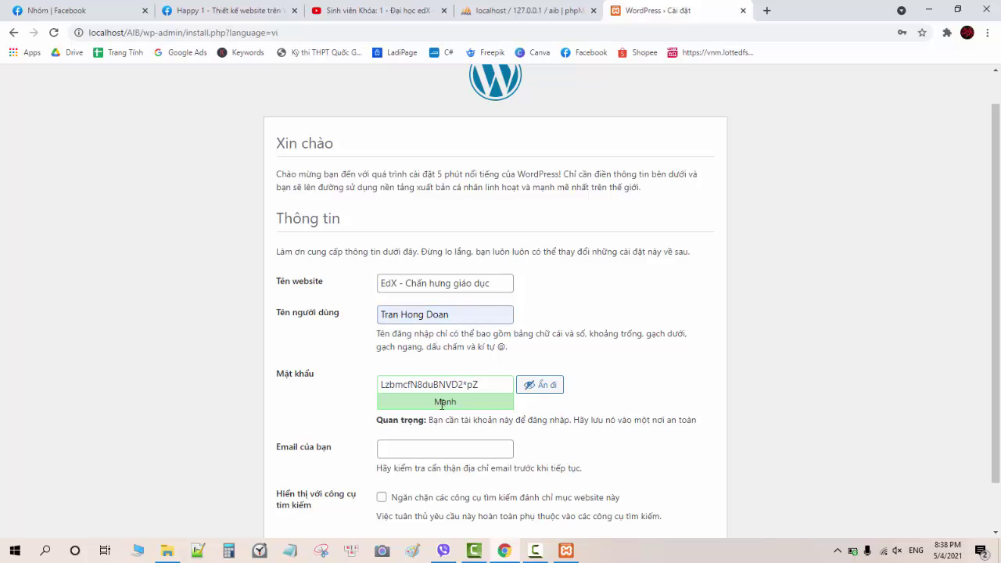
click(441, 448)
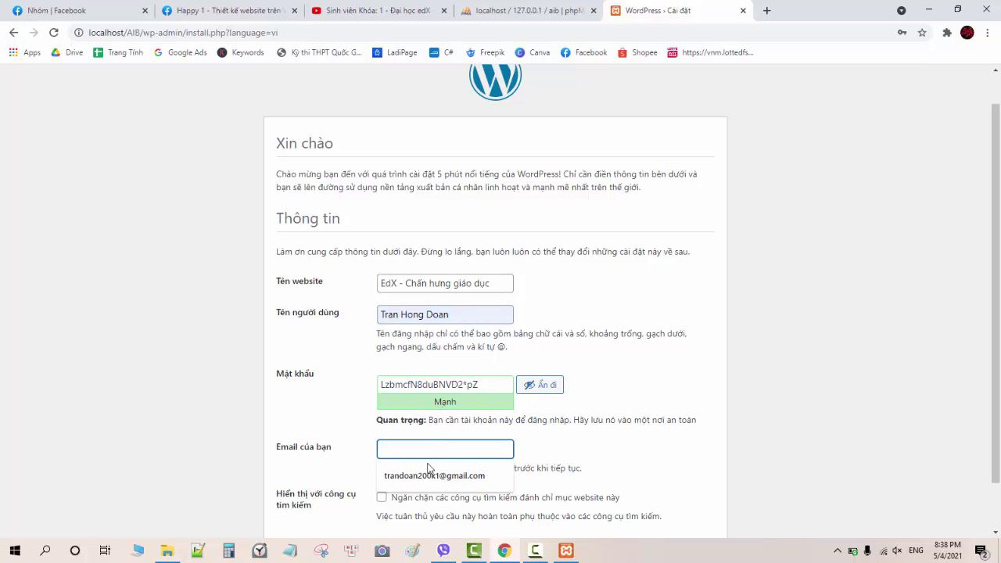
click(427, 474)
scroll(399, 463, down, 1)
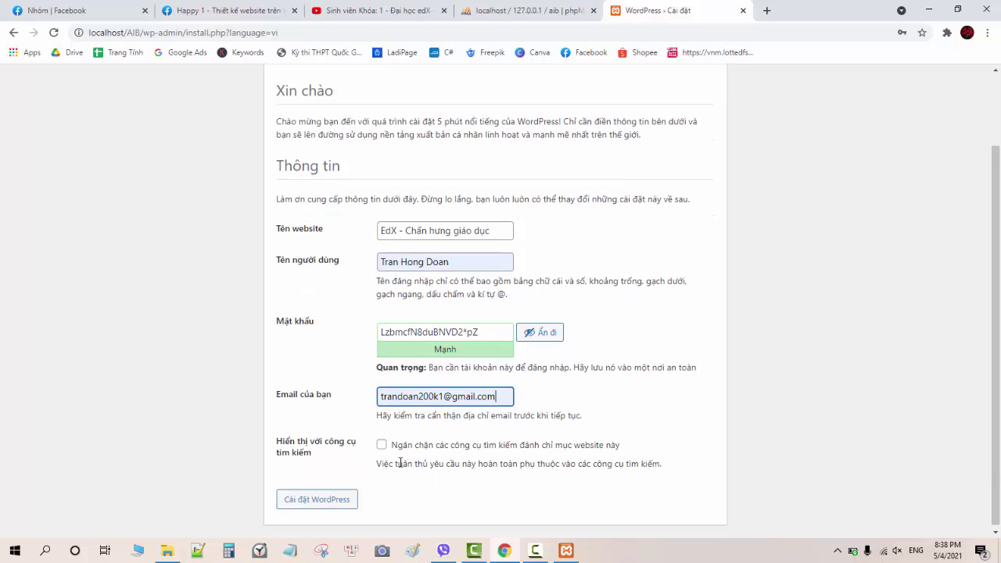
click(325, 497)
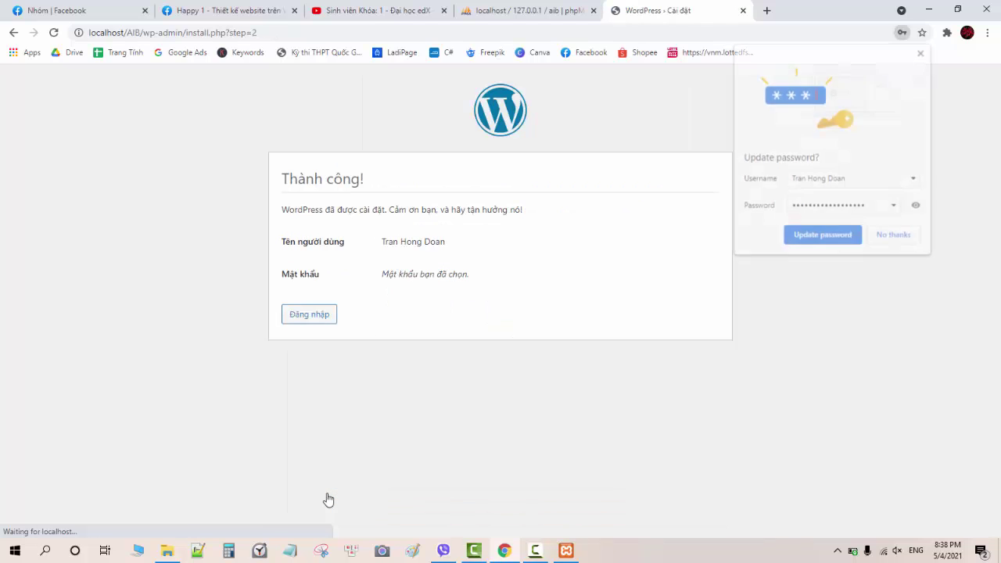
Step: Update the browser's saved password and log in to the WordPress dashboard with the saved credentials
click(810, 236)
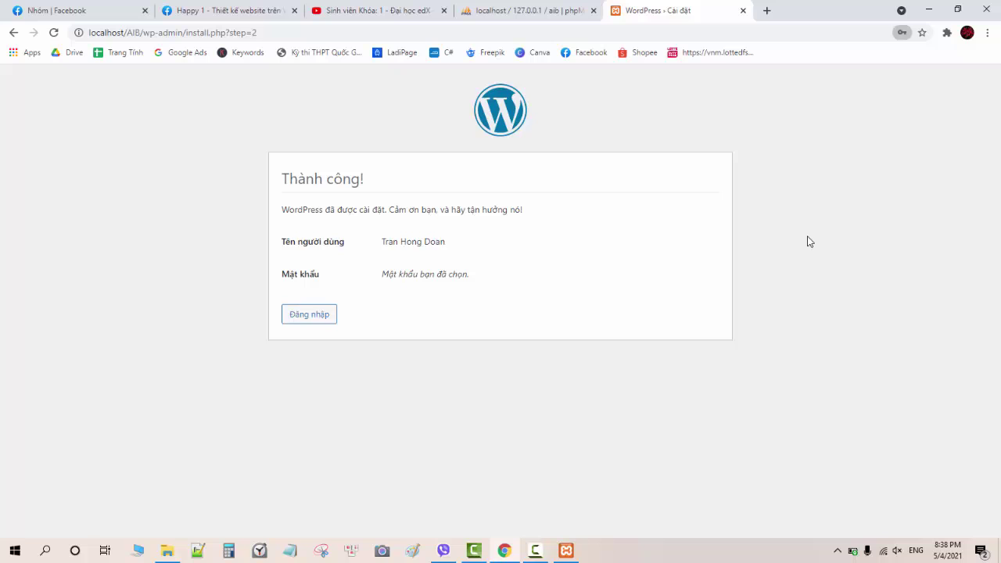
click(321, 316)
click(536, 346)
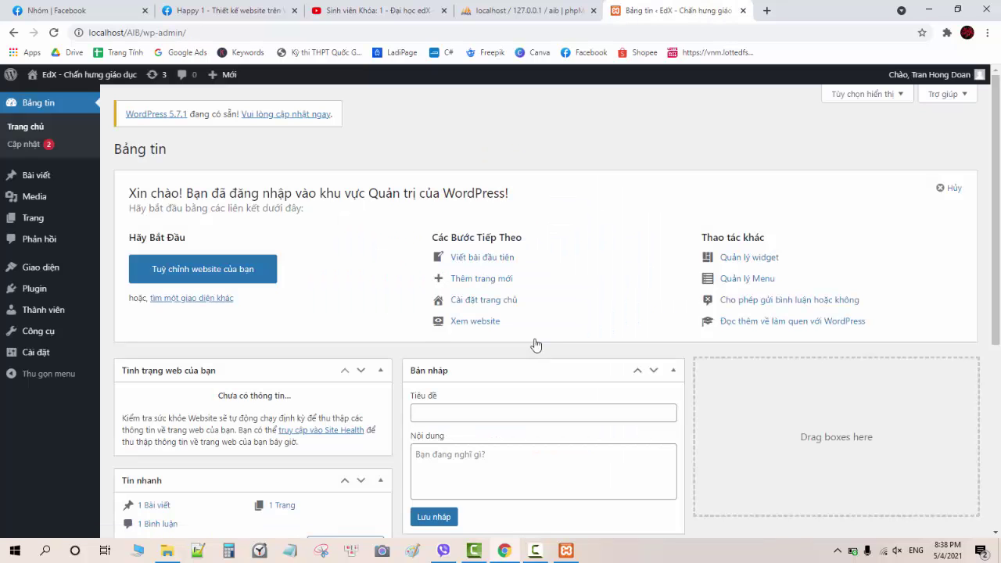
scroll(418, 342, down, 4)
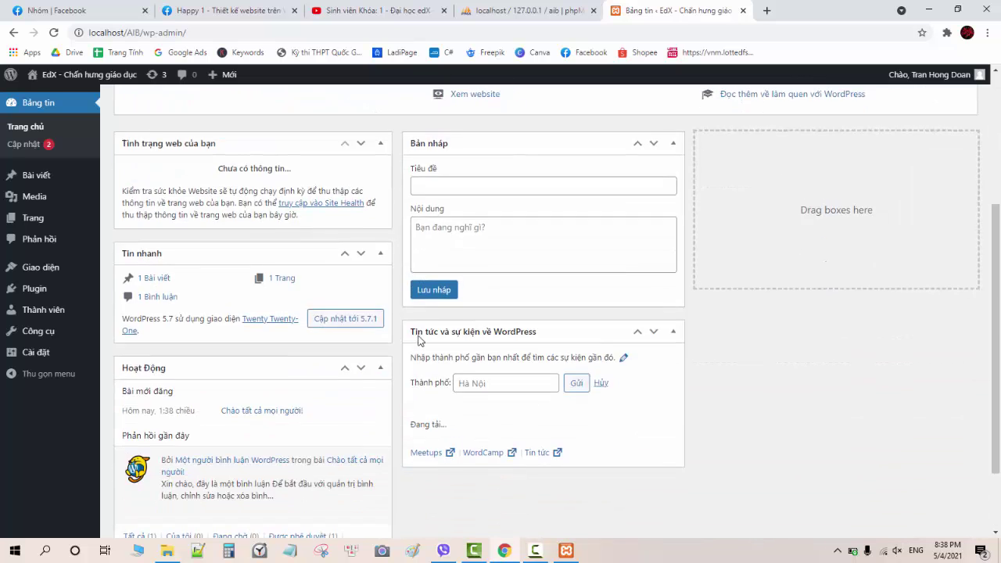
scroll(417, 342, up, 4)
scroll(417, 342, down, 1)
scroll(418, 343, down, 2)
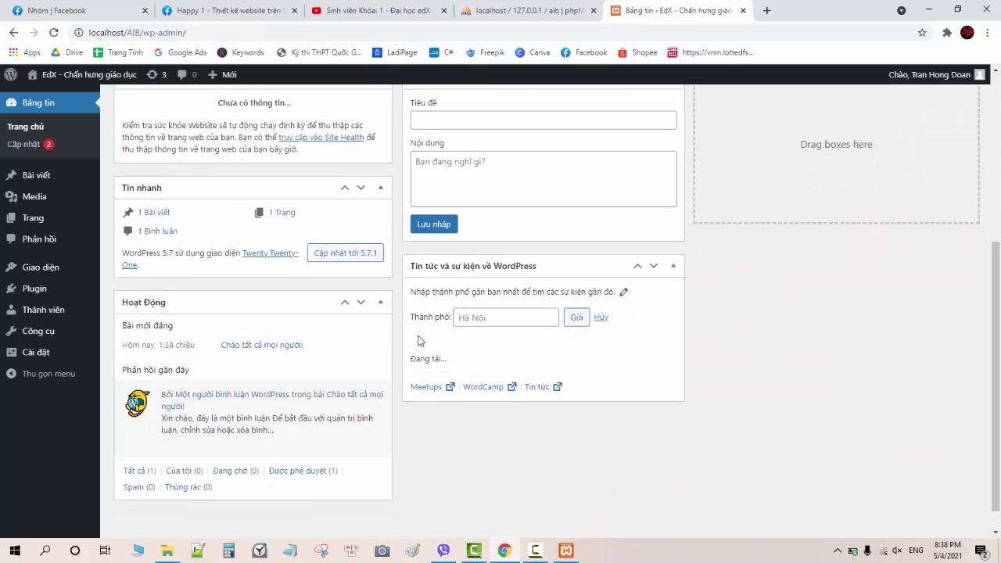
scroll(418, 341, up, 3)
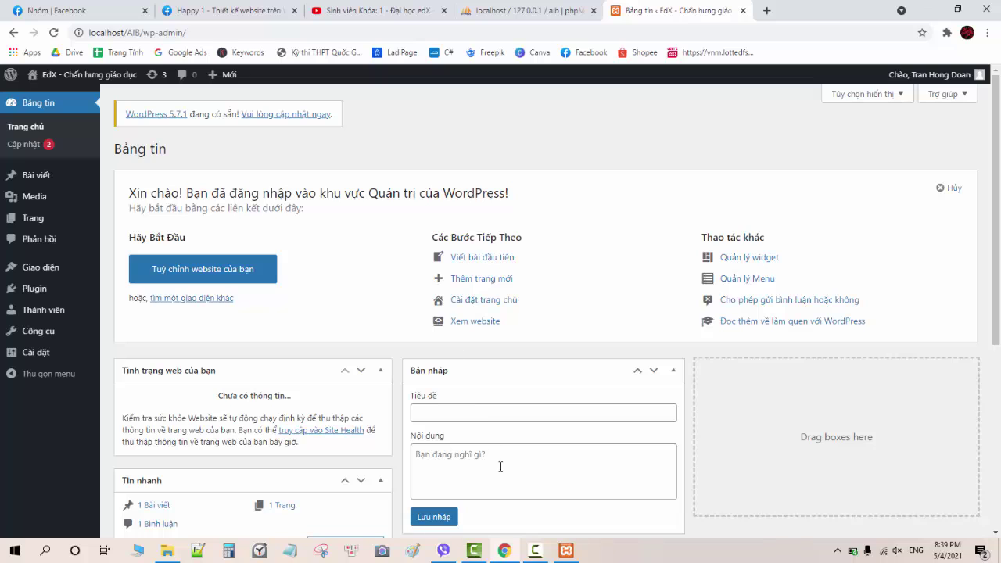
click(534, 553)
click(941, 490)
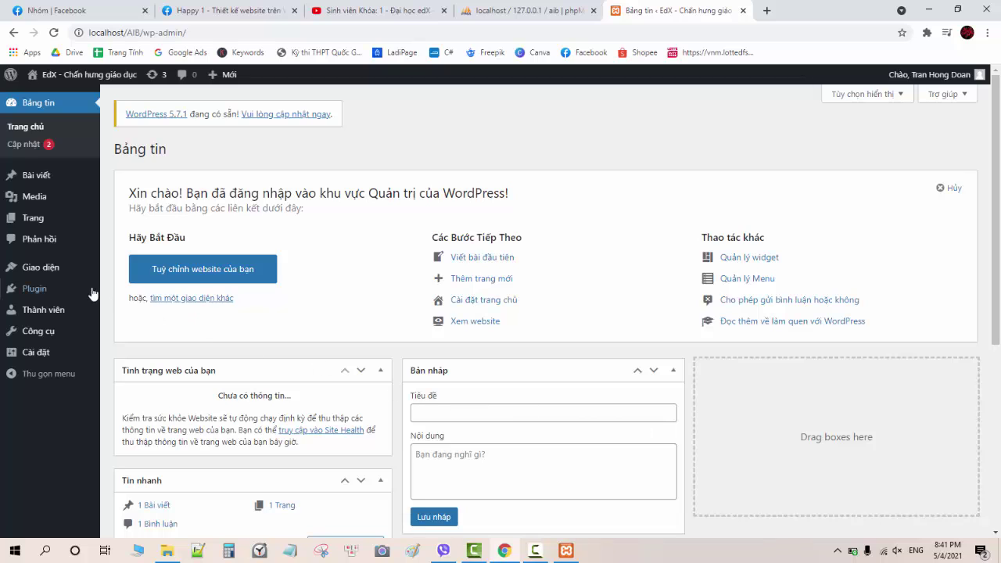
Step: Open the theme management page and go to the page for adding a new theme
mouse_move(48, 272)
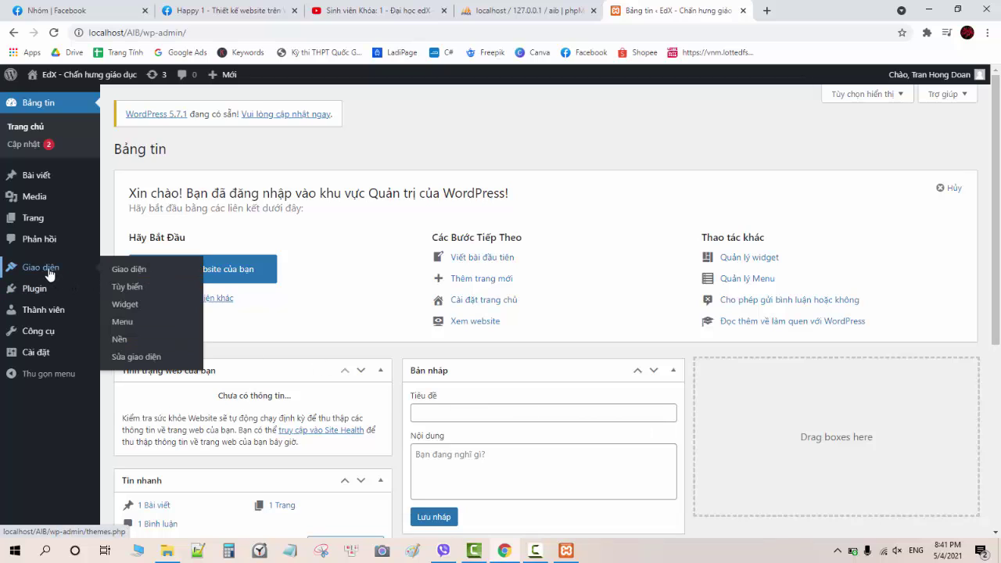
click(48, 271)
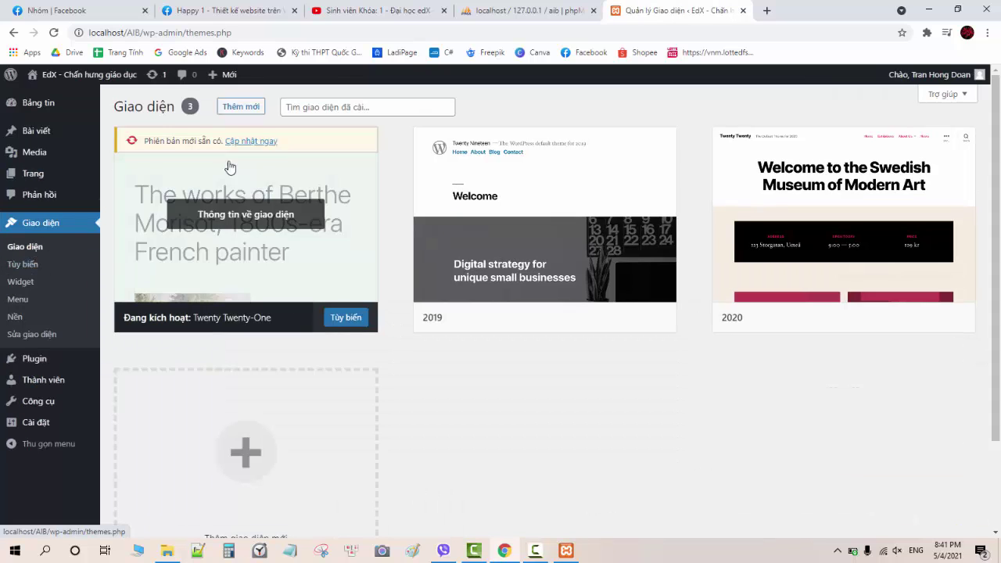
click(244, 107)
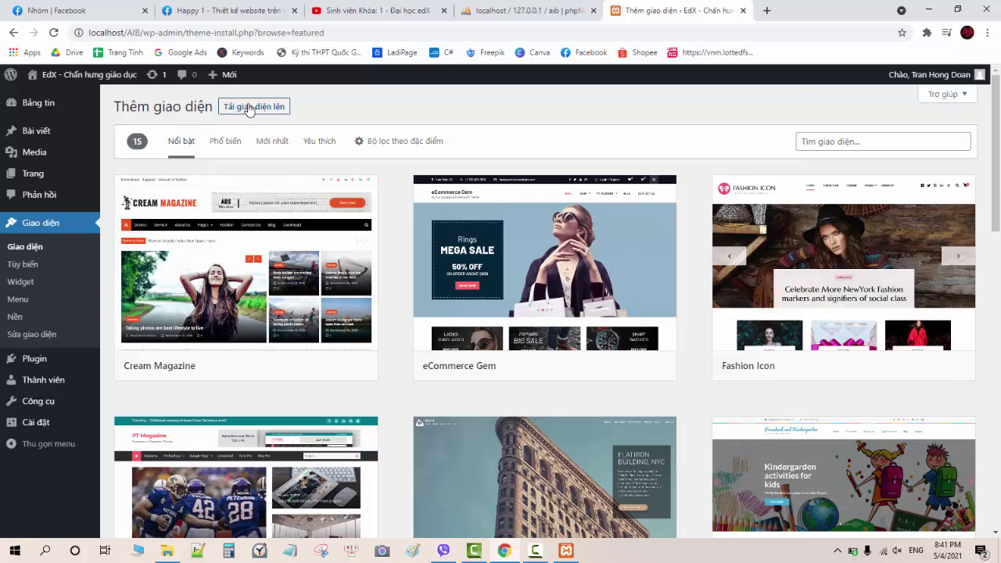
Step: Open the theme upload form and start choosing a theme ZIP file from the computer
click(249, 109)
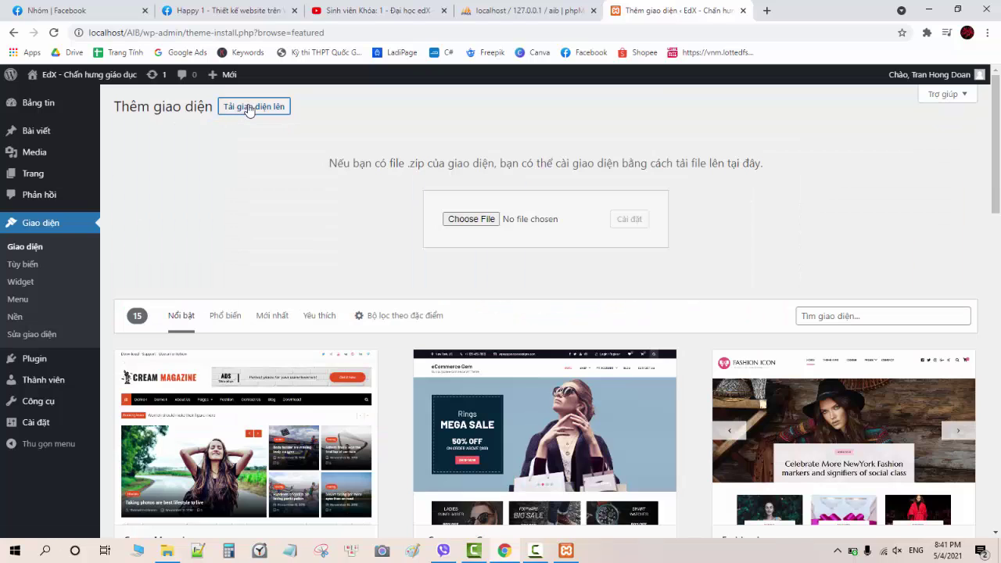
click(471, 219)
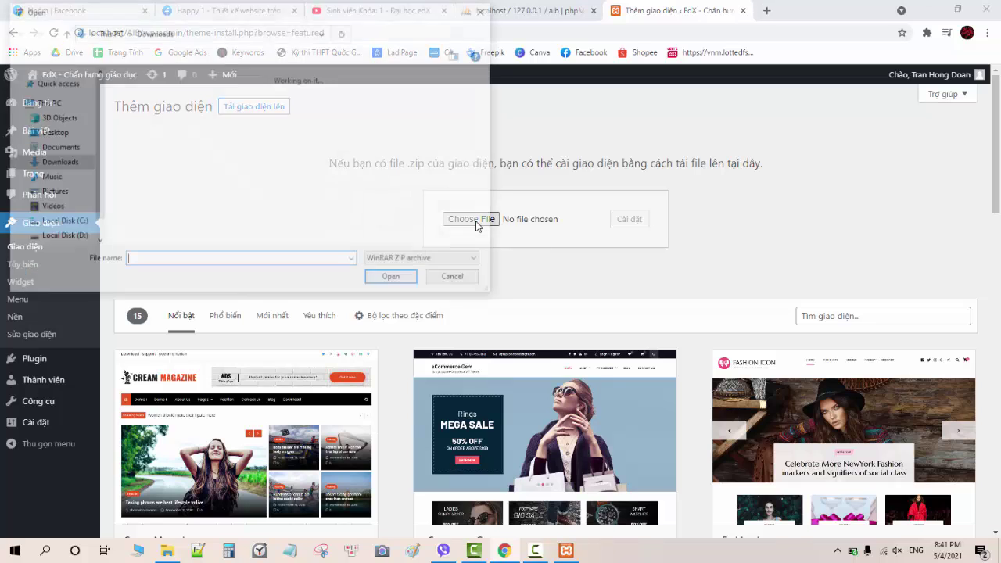
scroll(172, 188, down, 1)
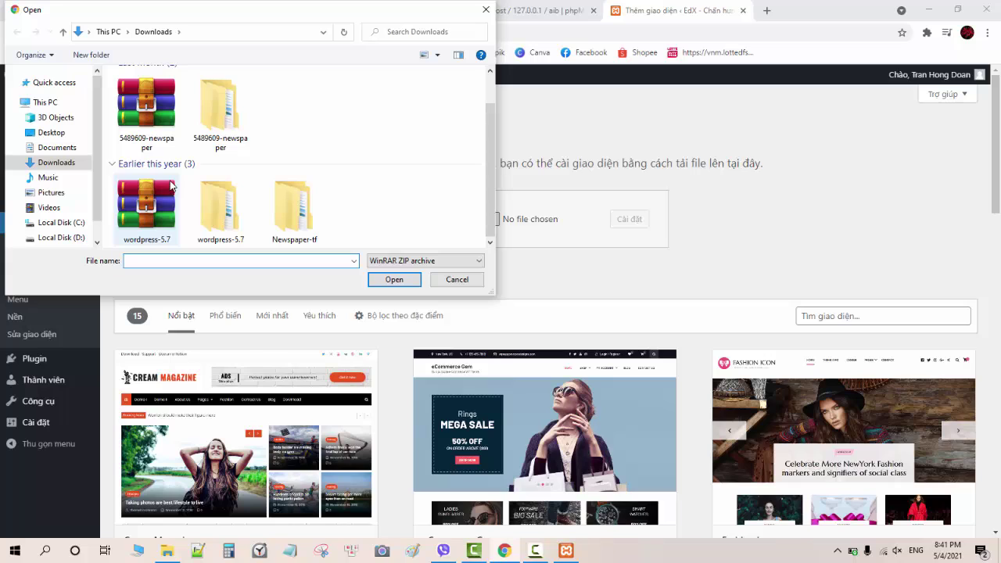
double_click(301, 218)
click(155, 98)
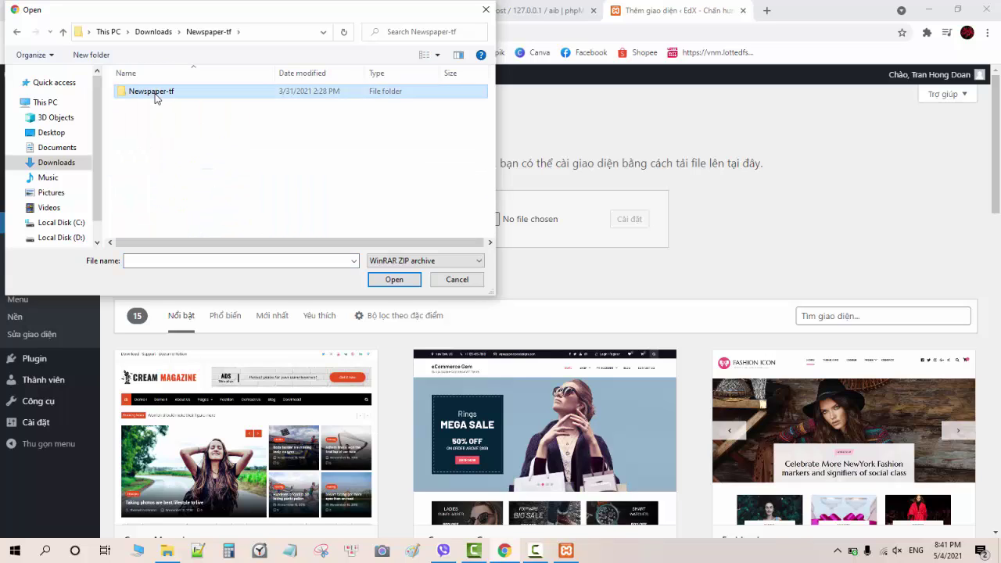
double_click(155, 92)
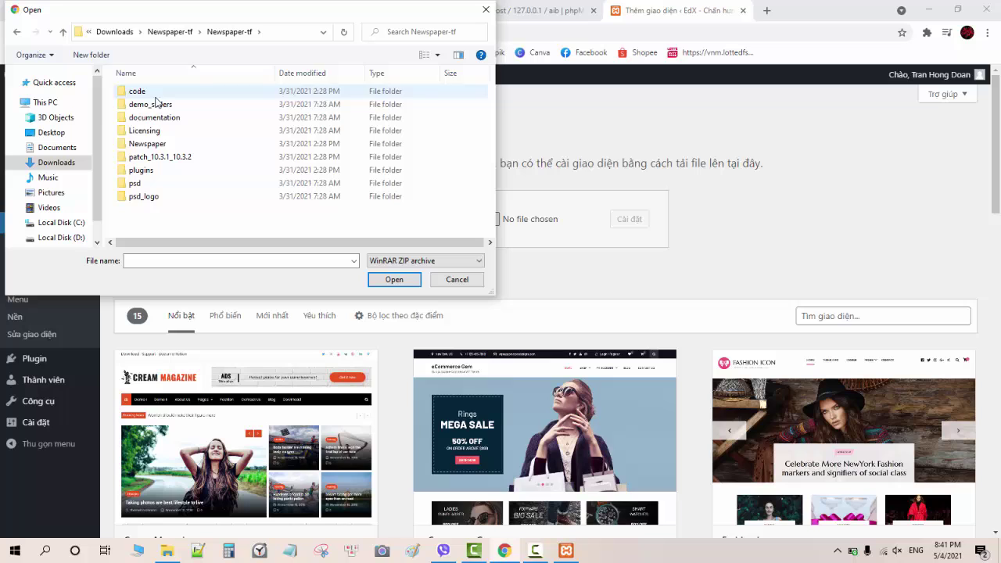
click(17, 33)
click(17, 34)
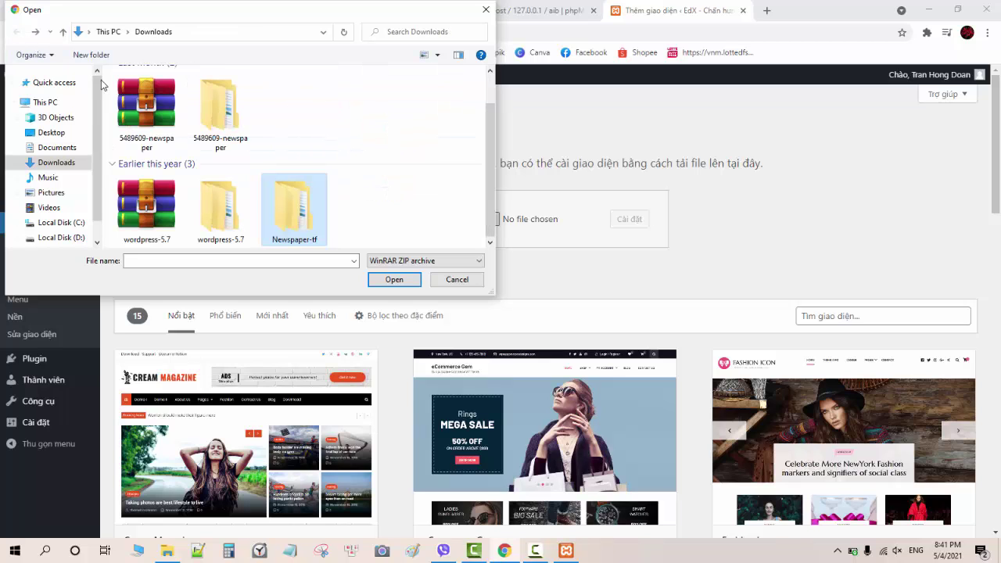
Step: Choose the Newspaper ZIP archive from the Newspaper-tf folder inside 5489609-newspaper as the theme file
double_click(209, 130)
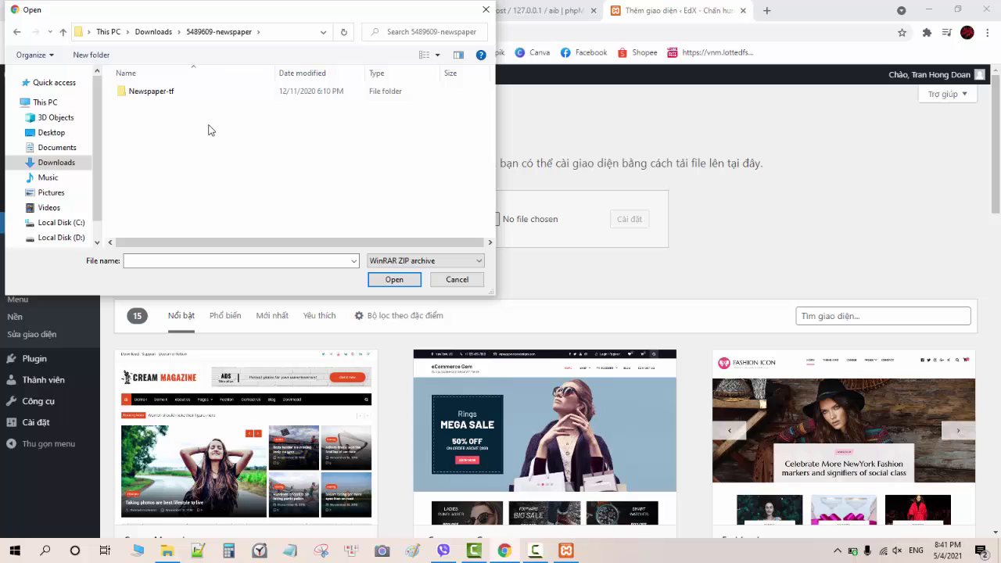
double_click(156, 94)
click(152, 196)
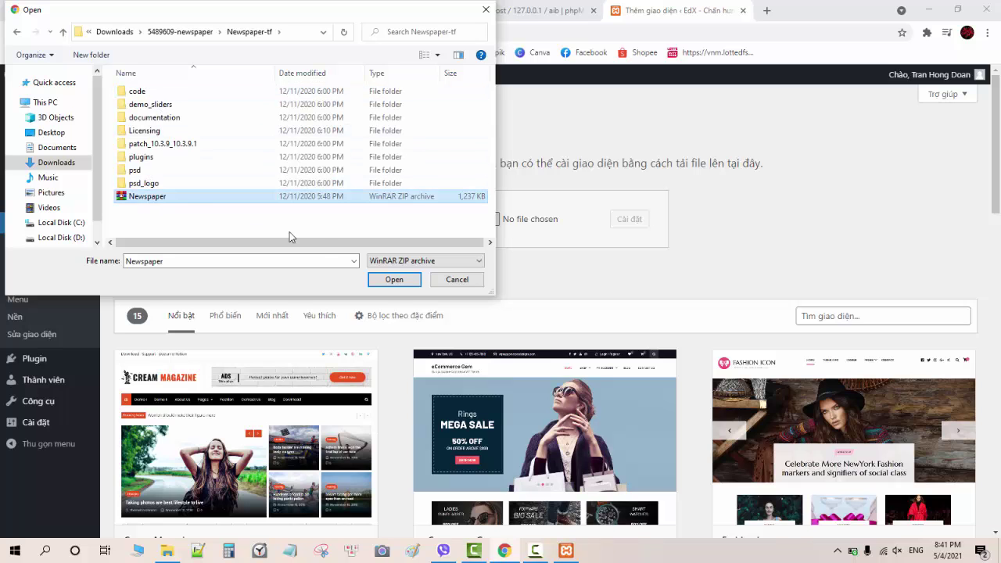
click(399, 281)
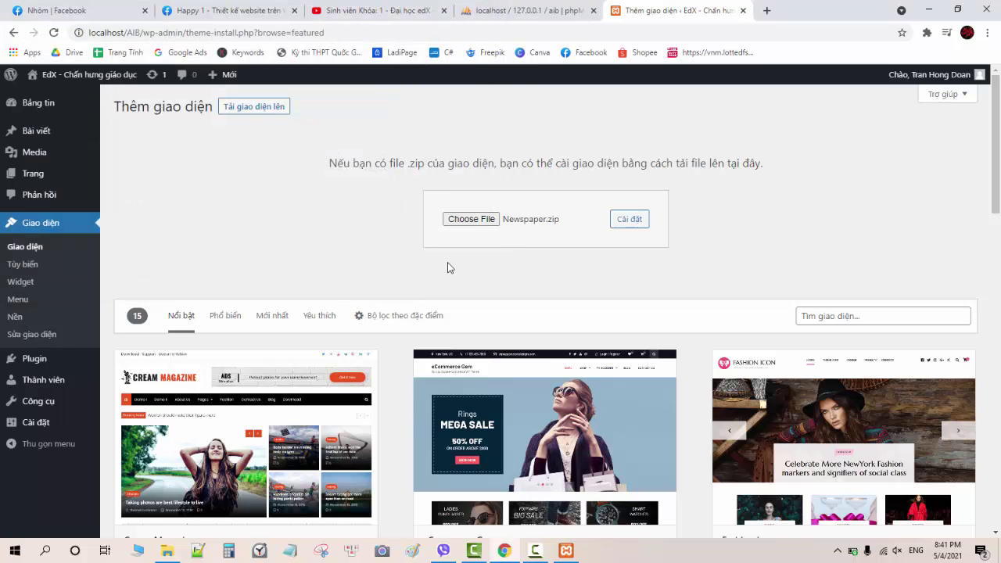
Step: Install and activate the Newspaper theme from the chosen file, and start installing its required tagDiv plugins
click(617, 223)
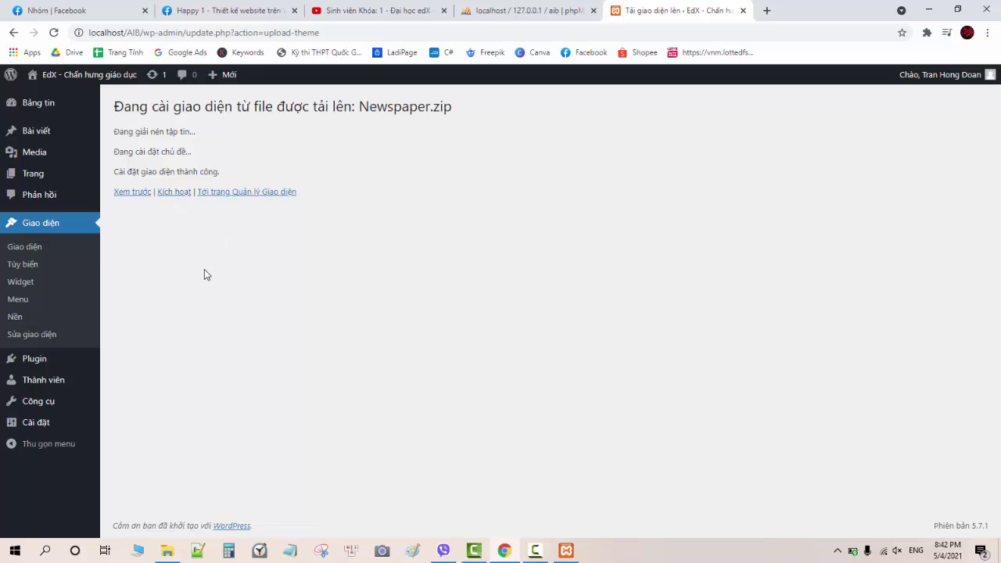
click(173, 194)
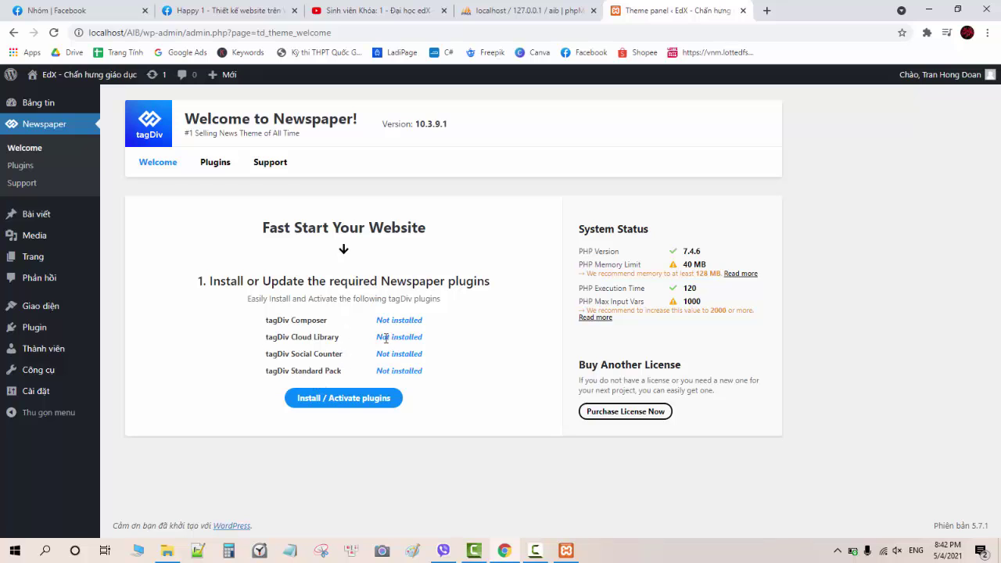
click(314, 398)
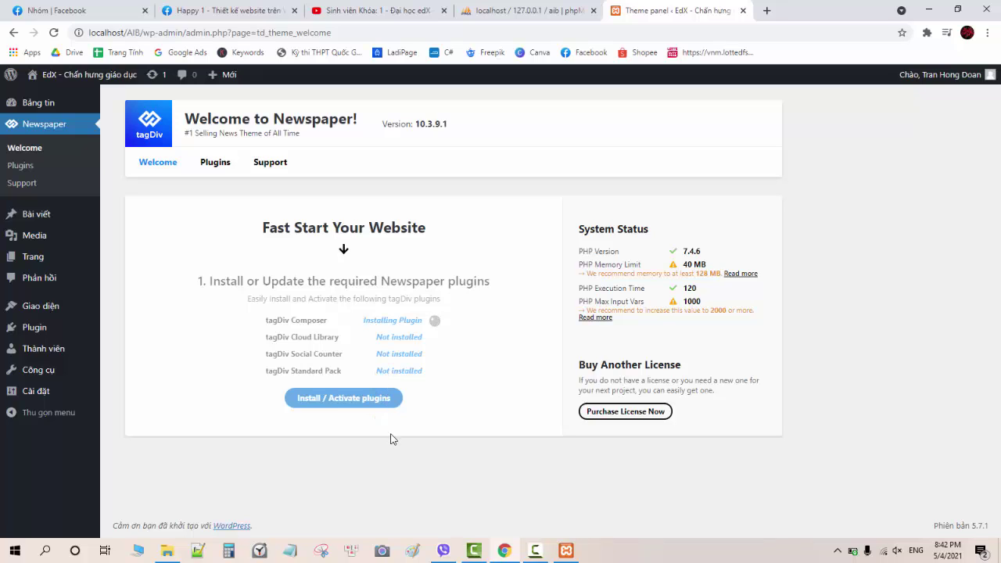
click(537, 551)
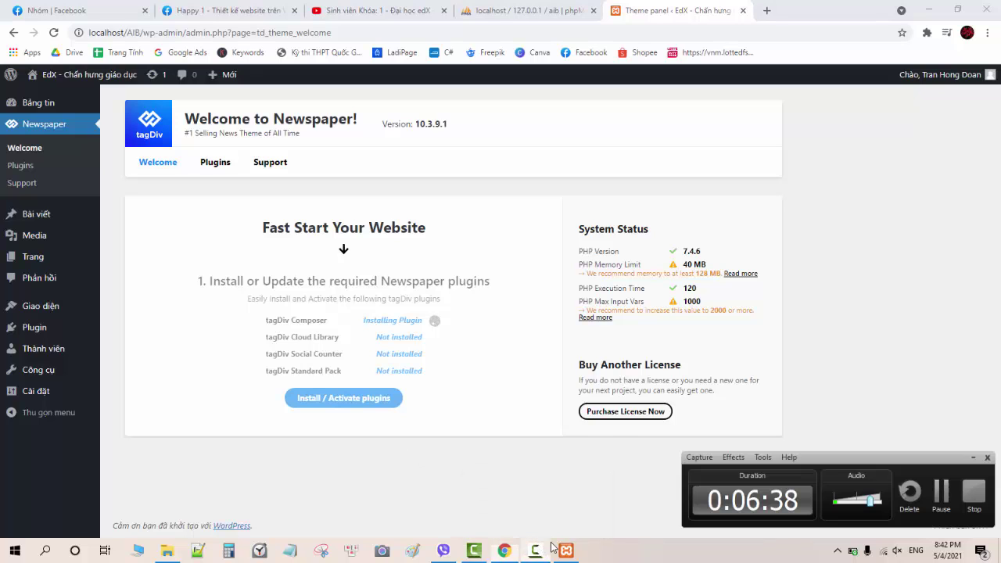
click(941, 498)
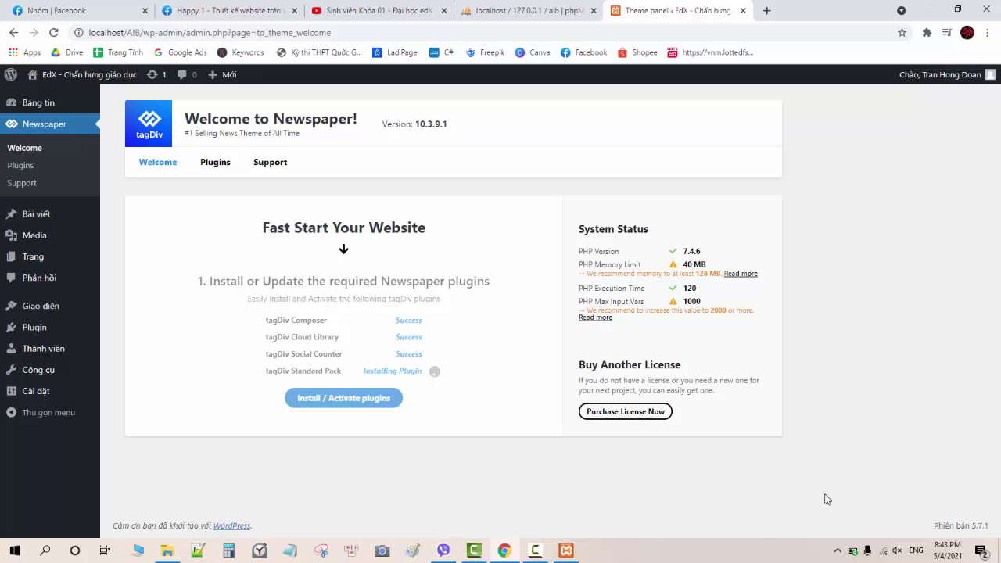
mouse_move(532, 553)
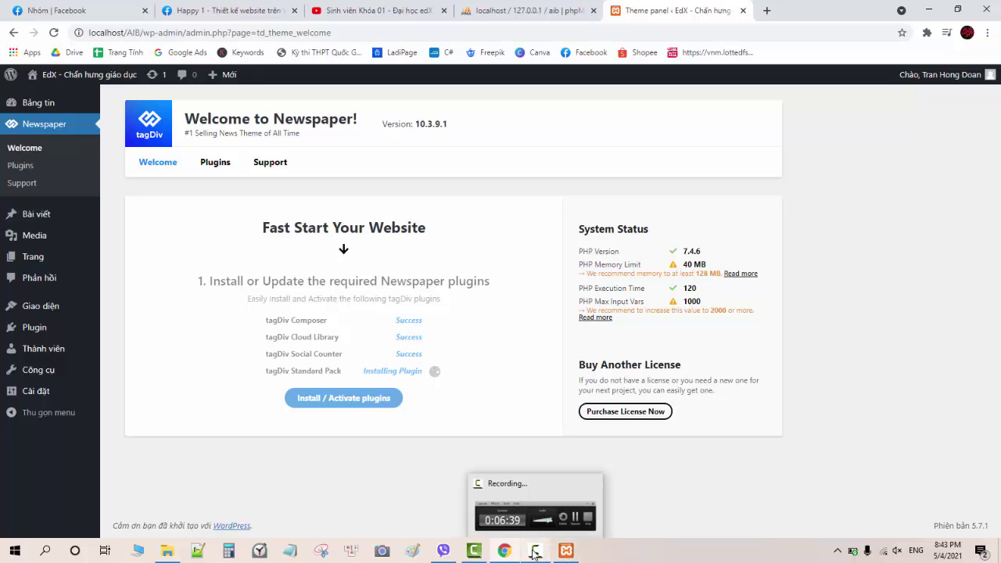
click(534, 551)
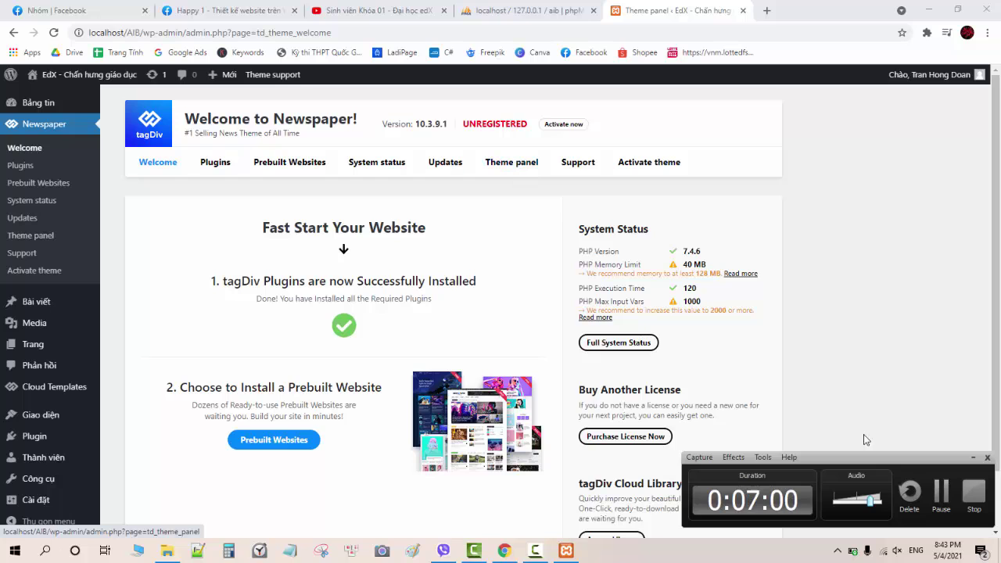
click(940, 491)
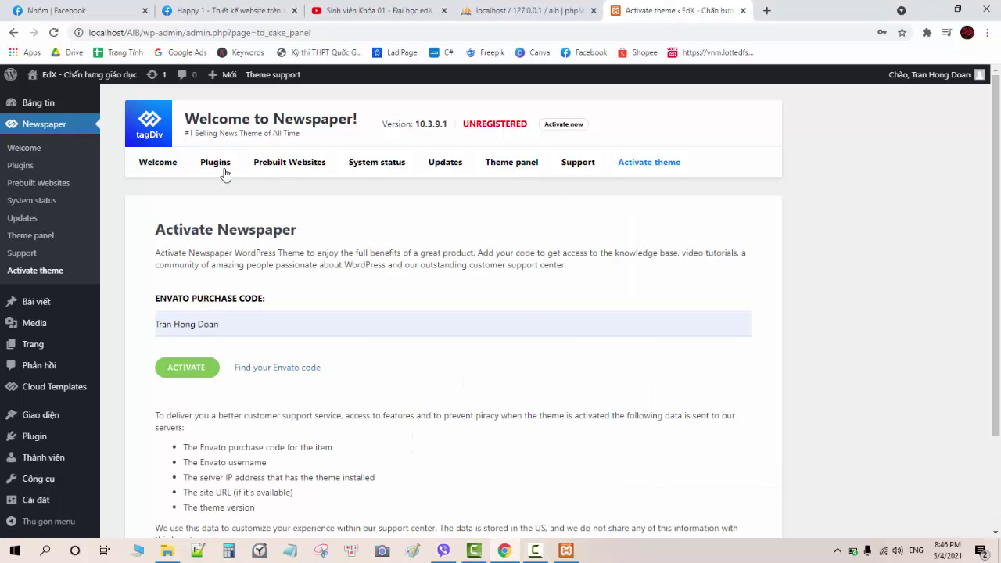
Step: Open the Newspaper theme's activation page from its welcome page and switch to manual activation
click(163, 169)
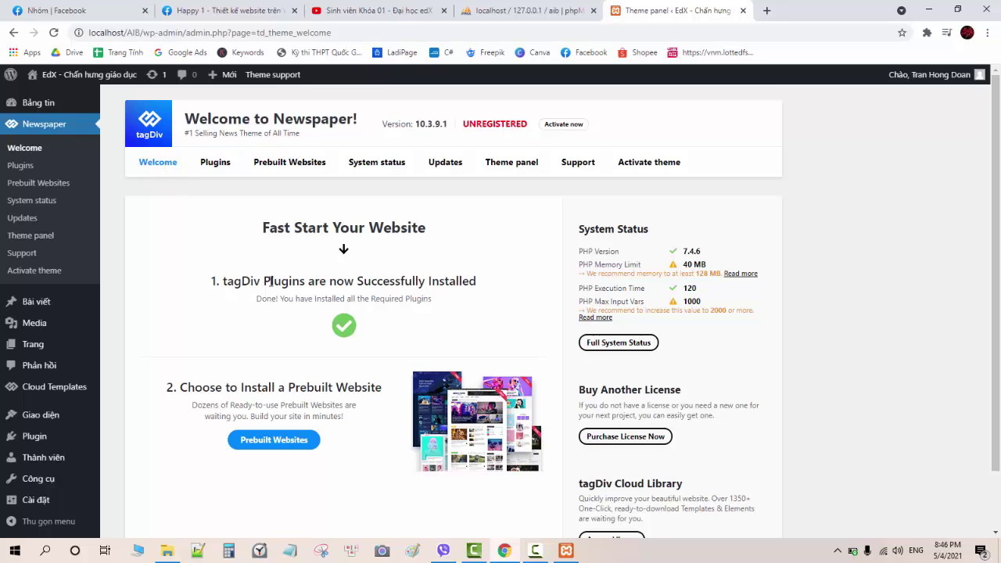
click(562, 129)
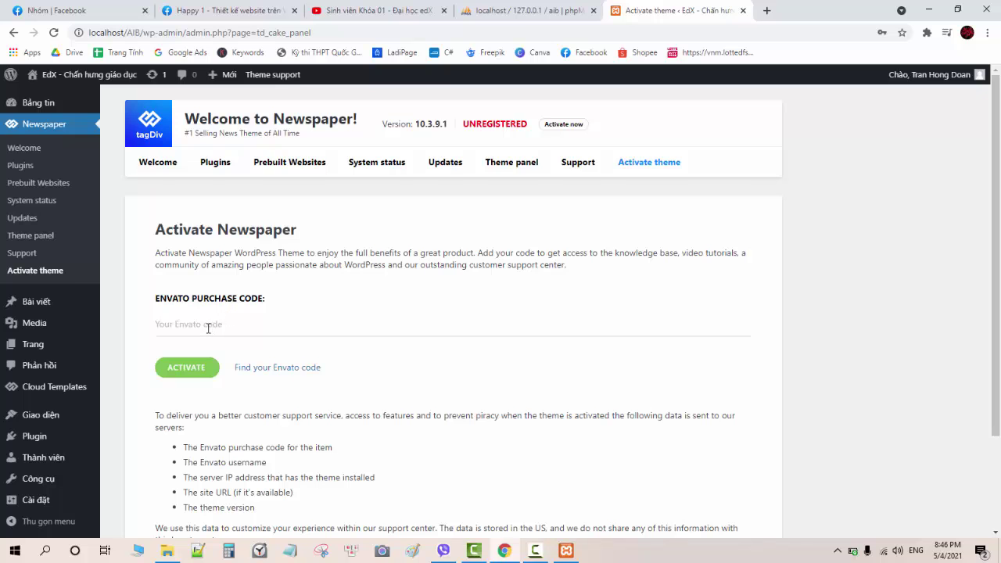
scroll(270, 349, down, 2)
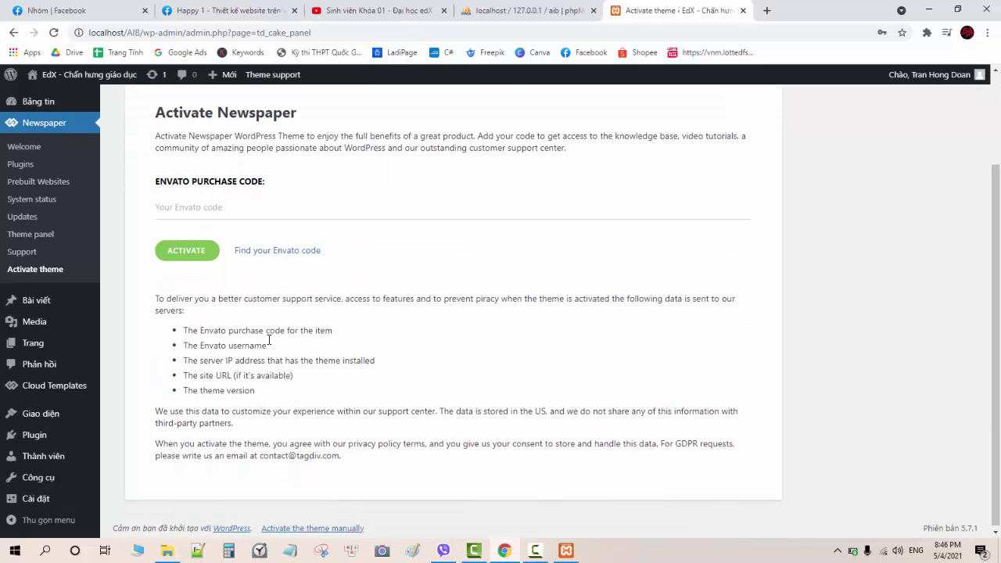
click(534, 551)
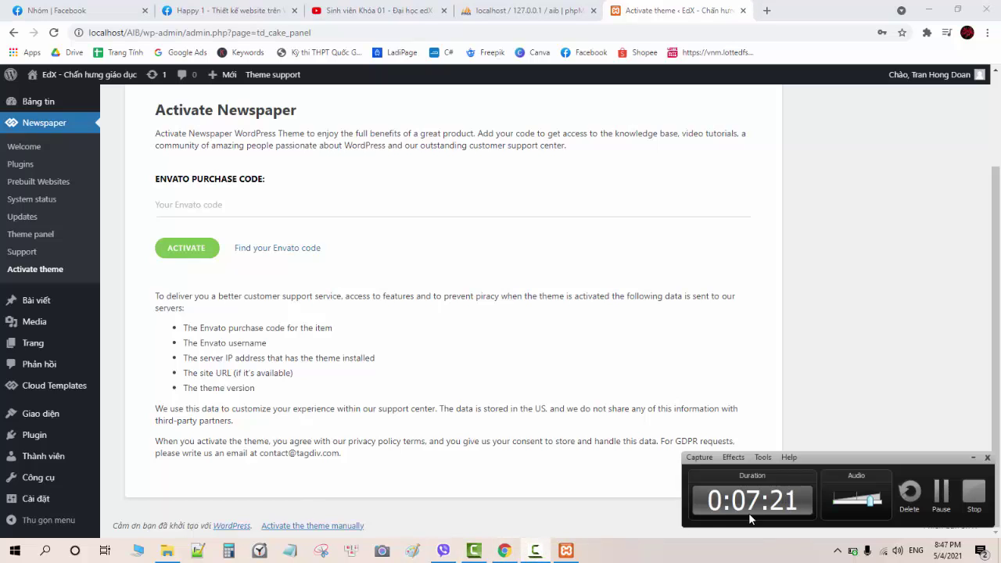
click(941, 494)
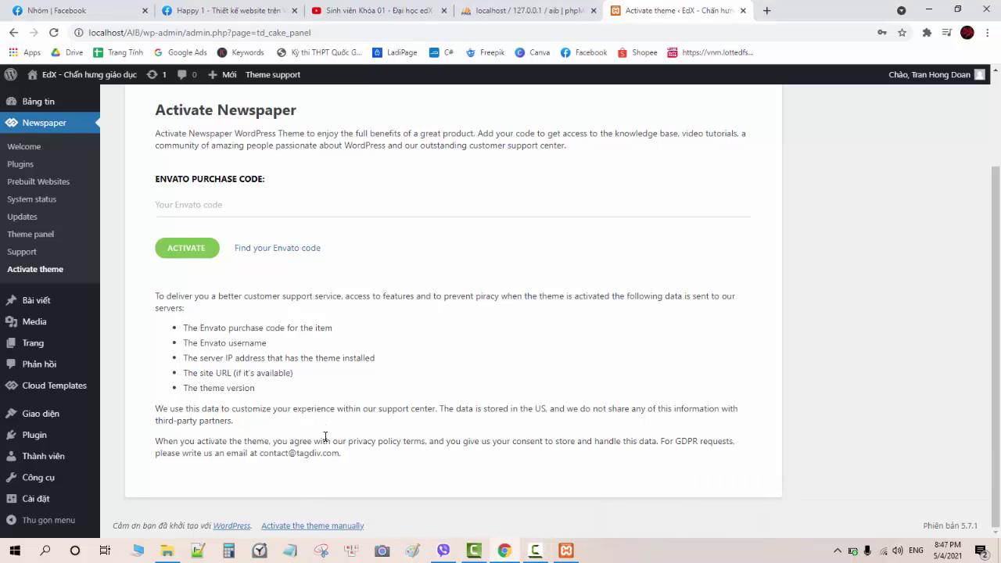
click(316, 527)
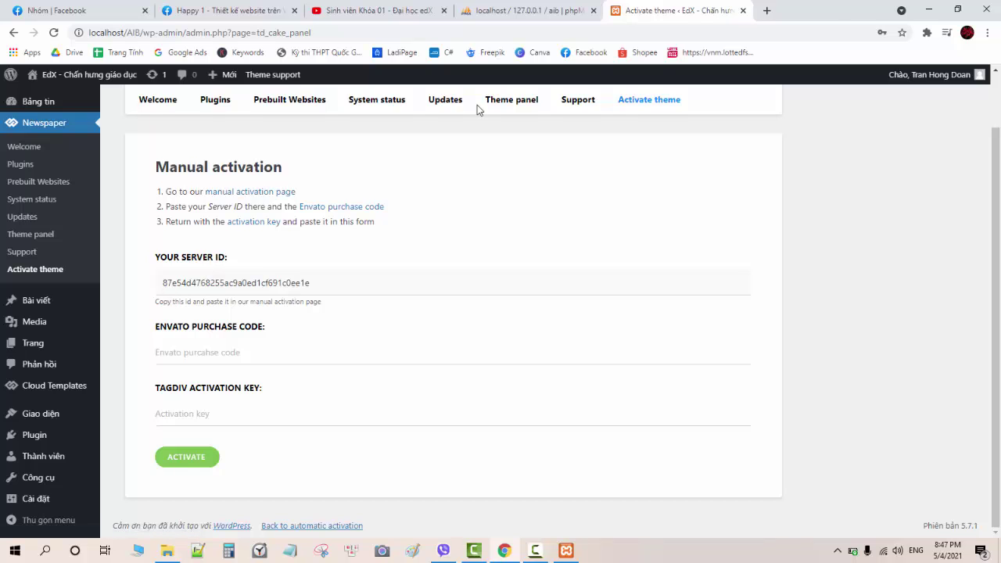
click(766, 10)
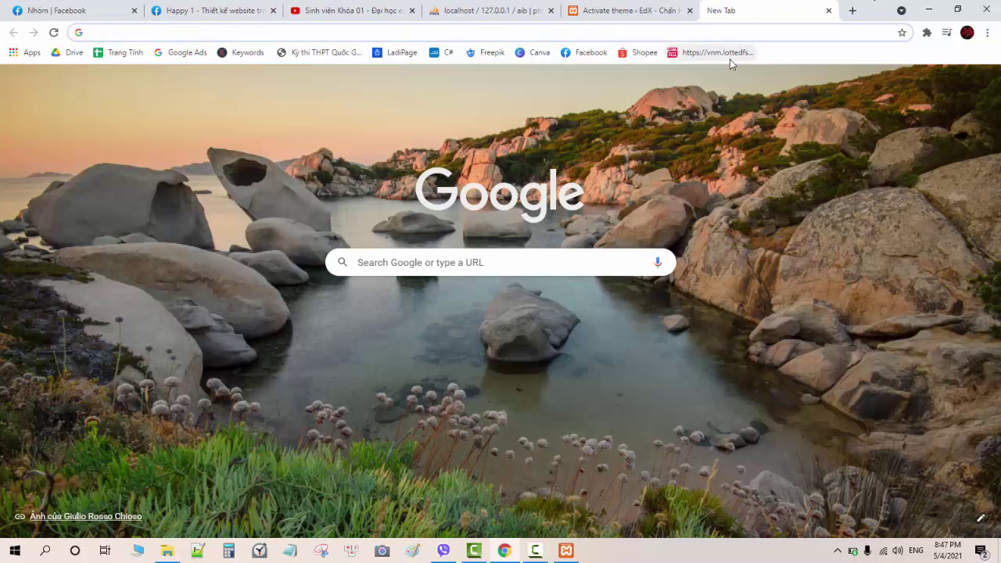
click(729, 56)
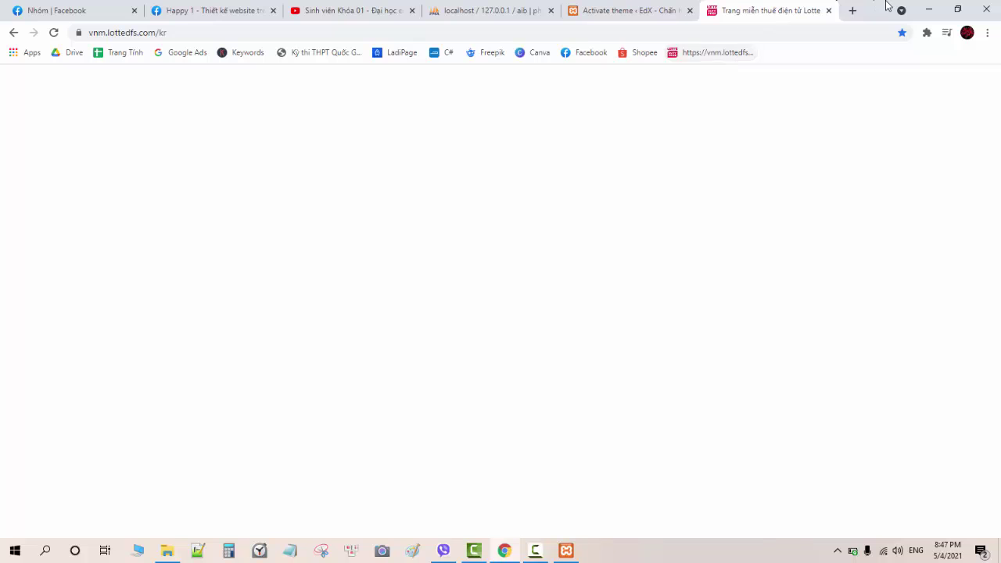
click(828, 10)
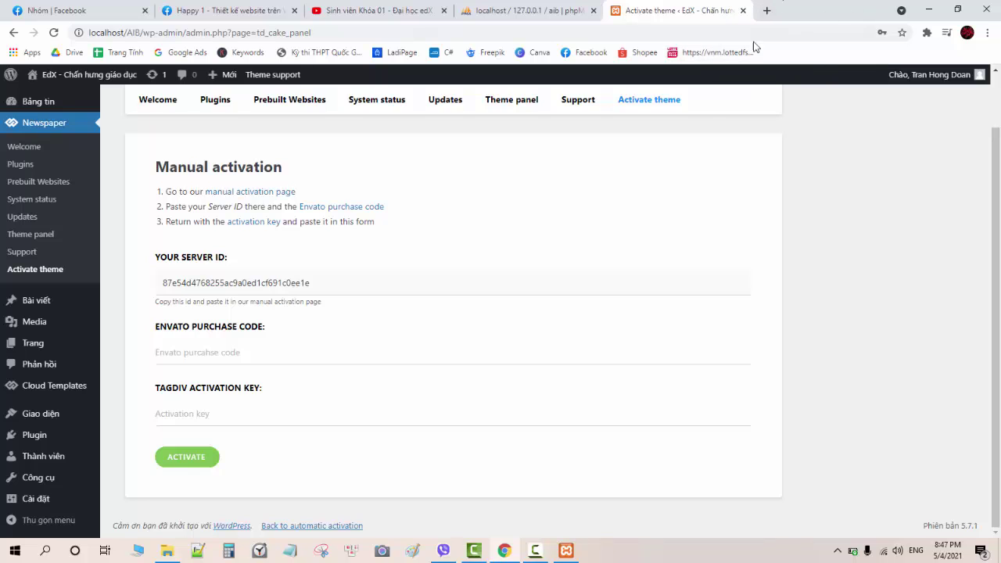
key(F9)
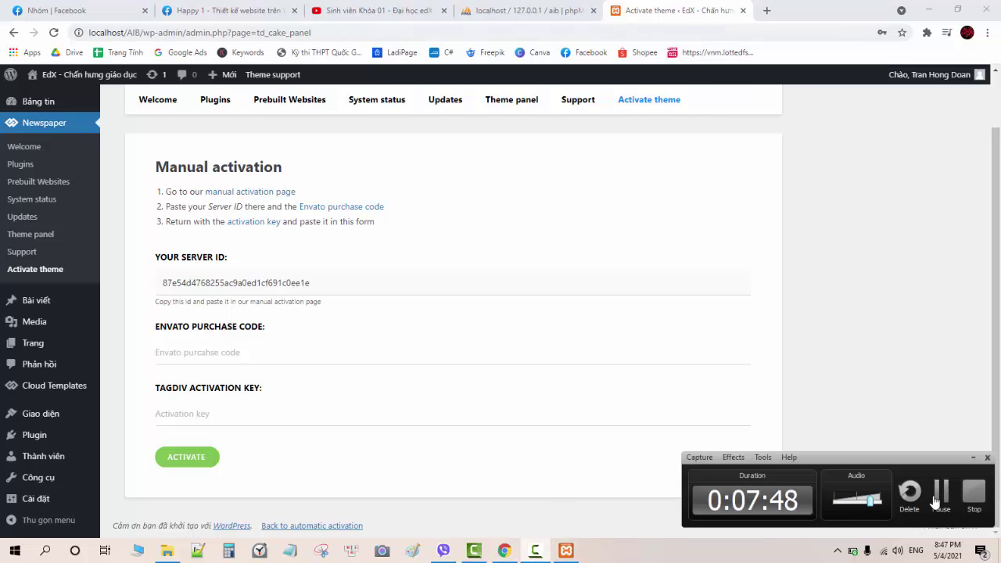
click(938, 500)
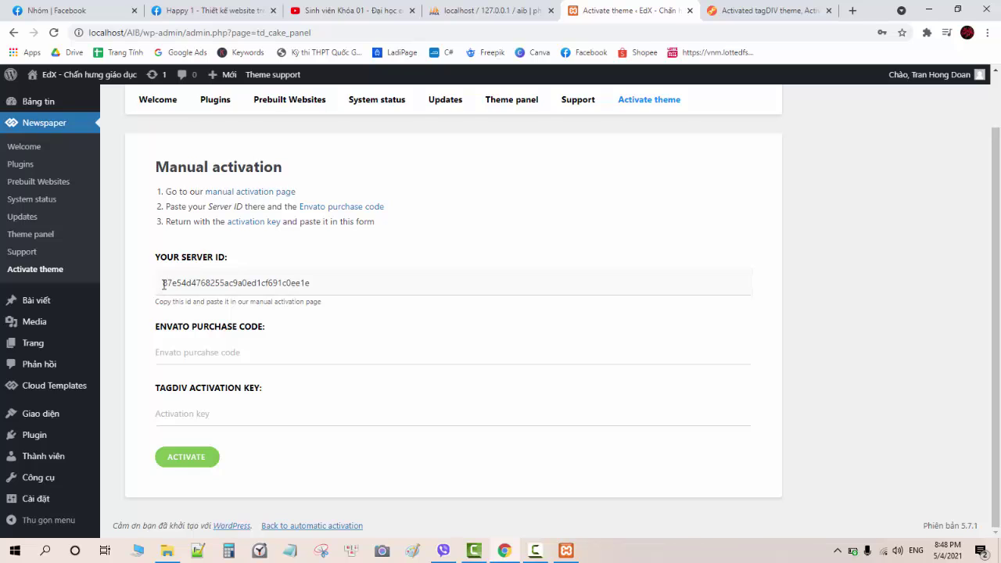
Step: Select the server ID on the manual activation form, enter it on the m.vuiz.net tagDiv key page, and generate the license
drag(163, 284, 320, 282)
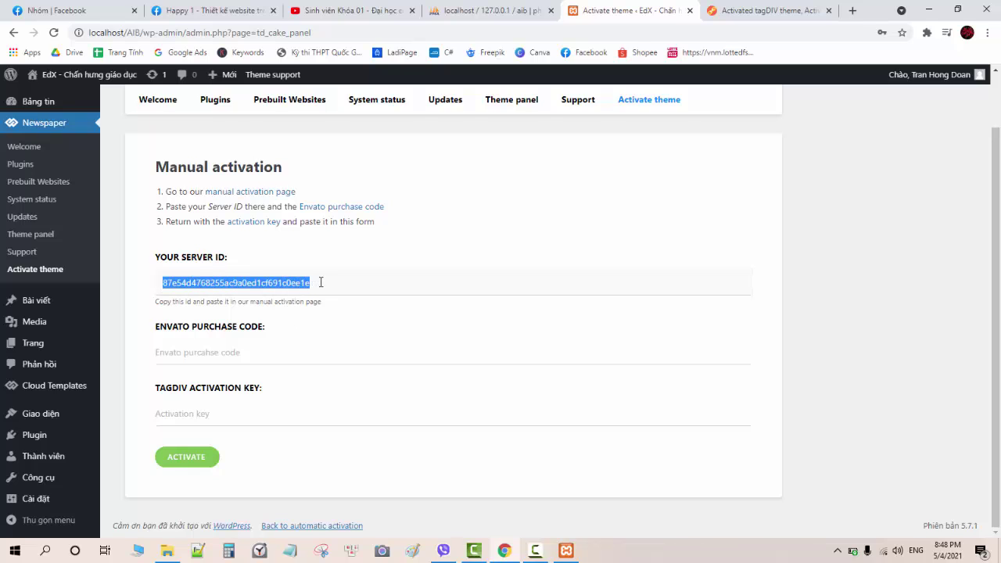
click(754, 10)
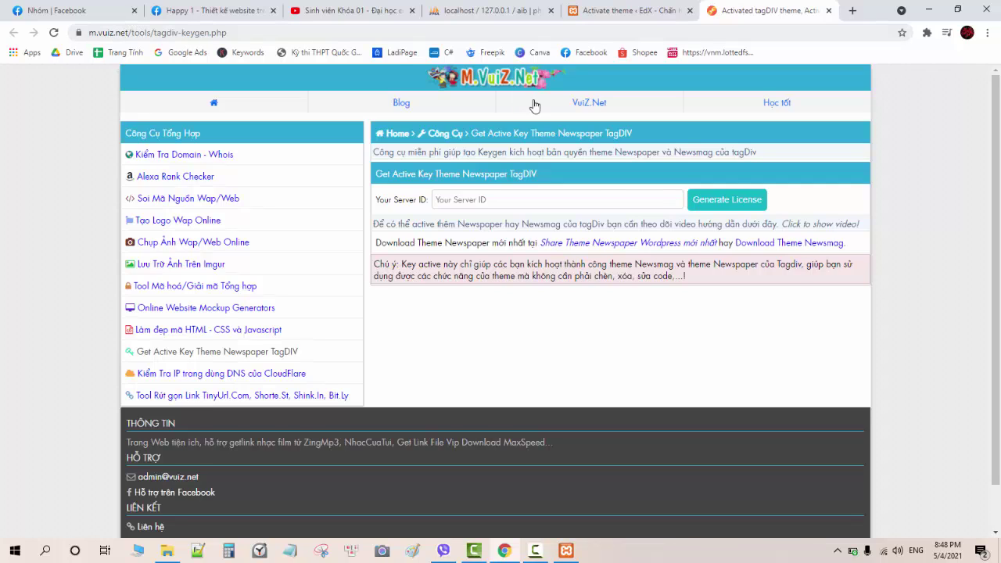
click(580, 202)
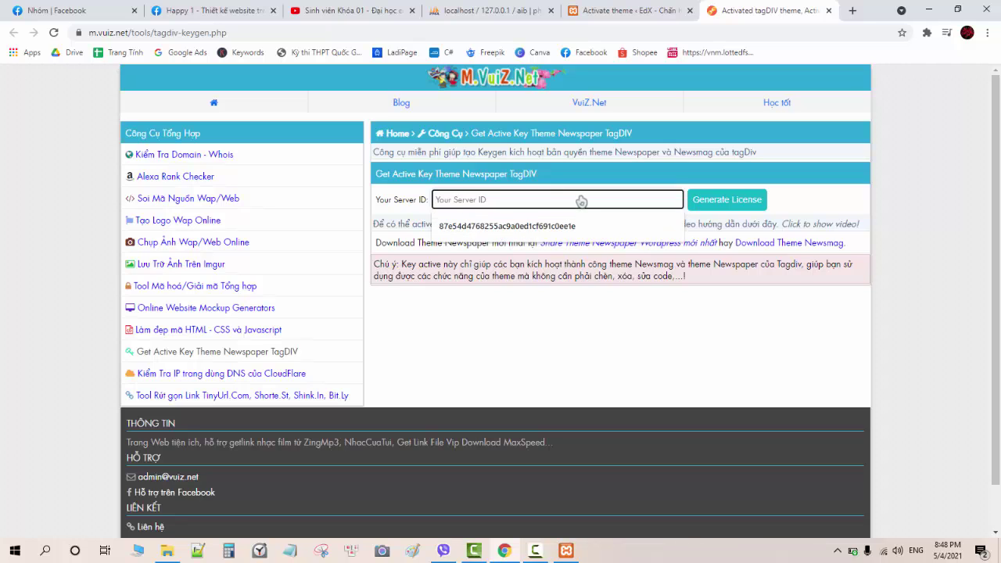
key(Down)
key(Return)
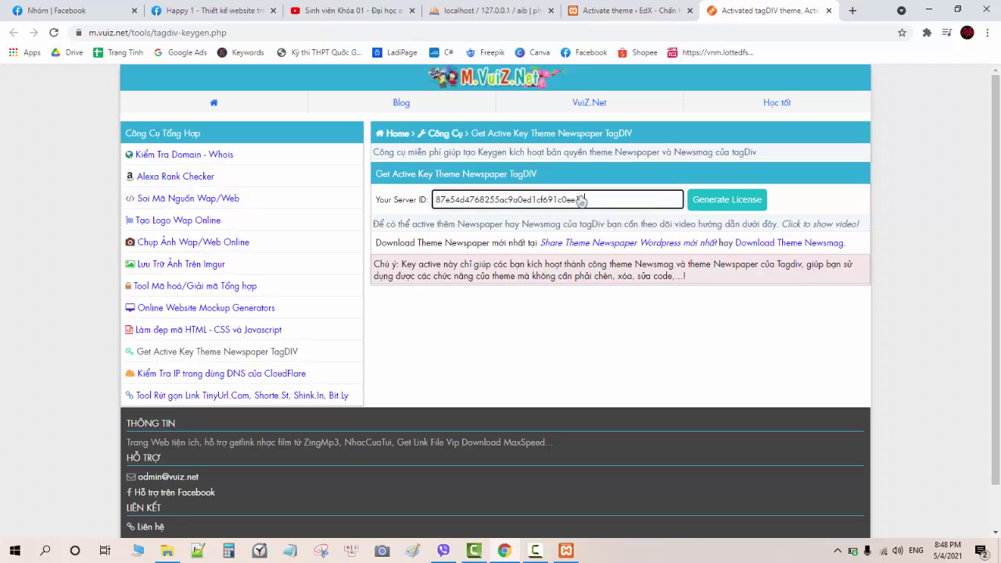
click(749, 204)
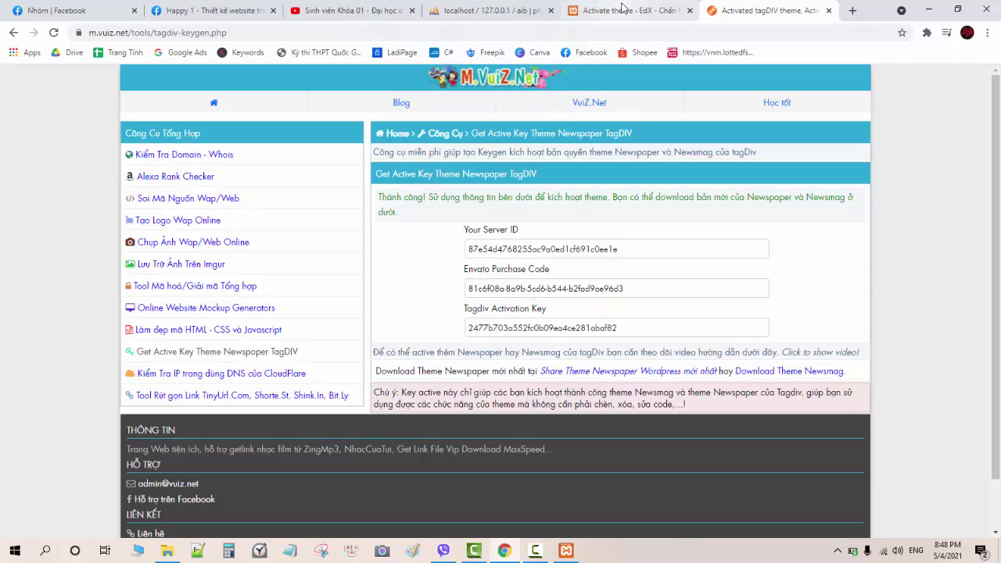
Step: Copy the generated Envato purchase code from the tagDiv key page into the purchase code field of the theme's manual activation form
click(622, 10)
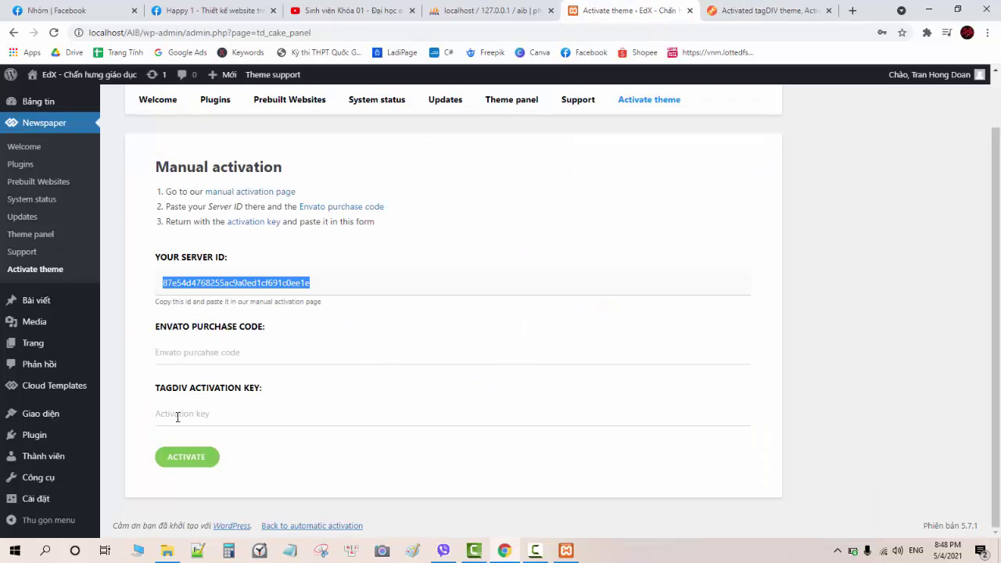
click(739, 14)
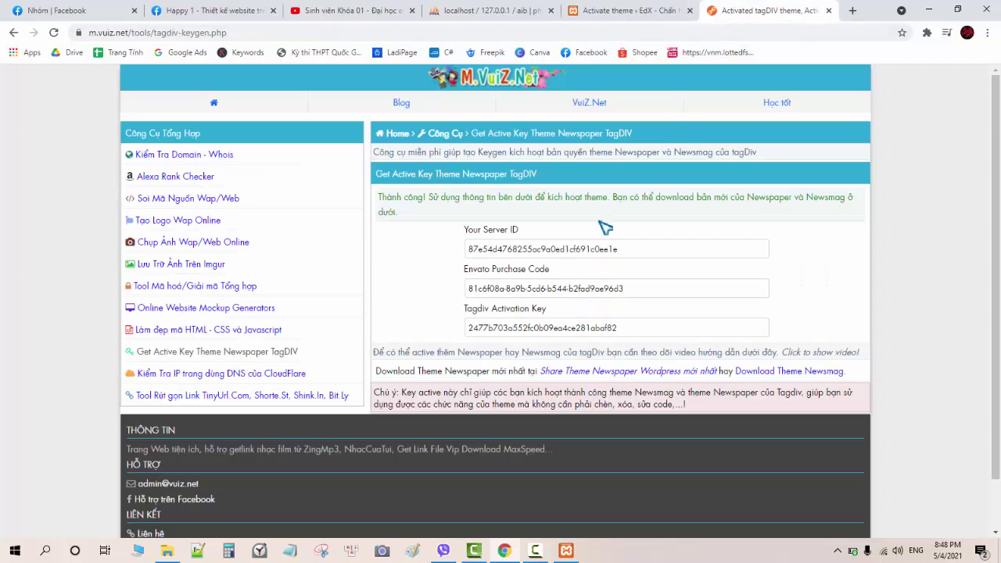
click(637, 291)
key(ctrl+c)
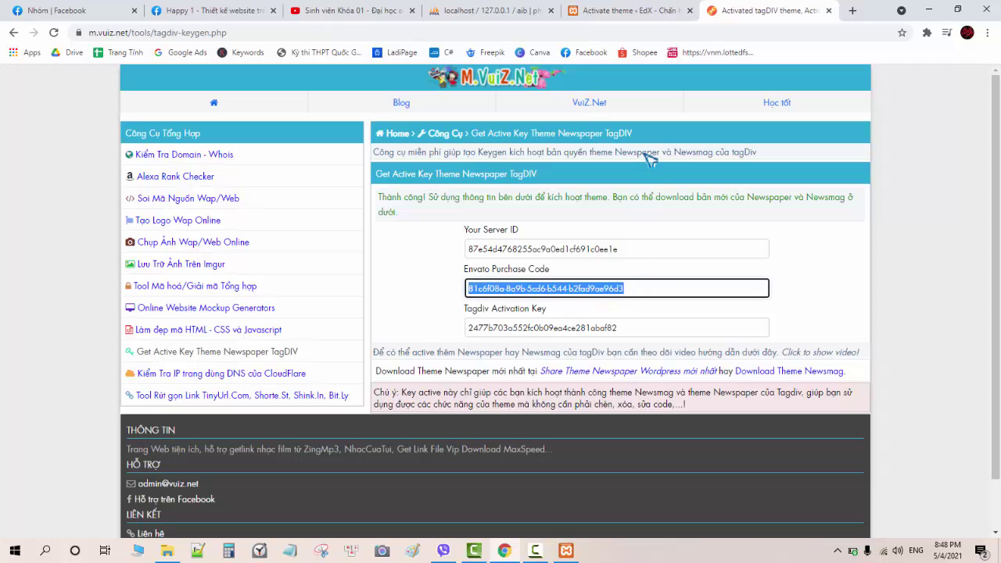
click(631, 9)
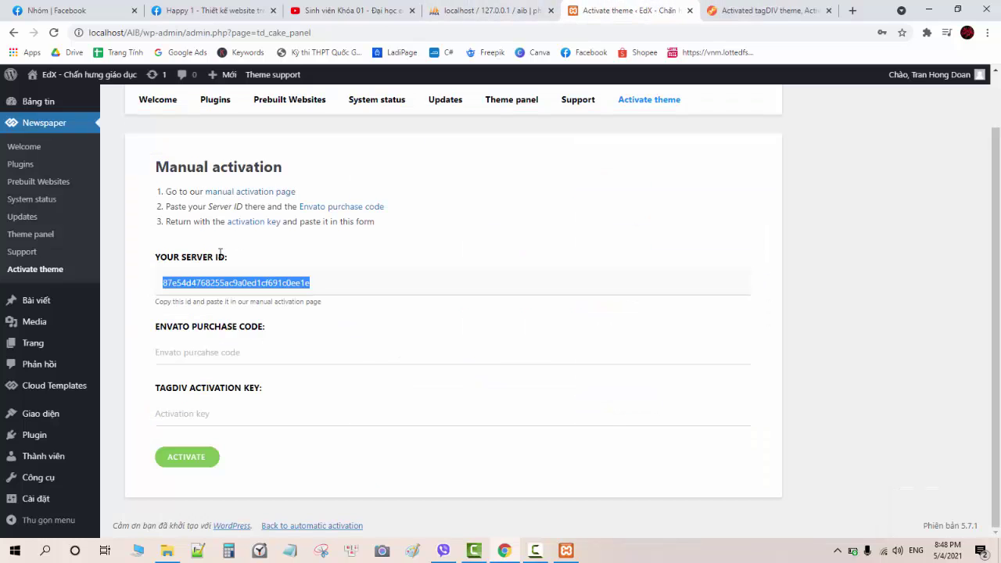
click(212, 351)
key(ctrl+v)
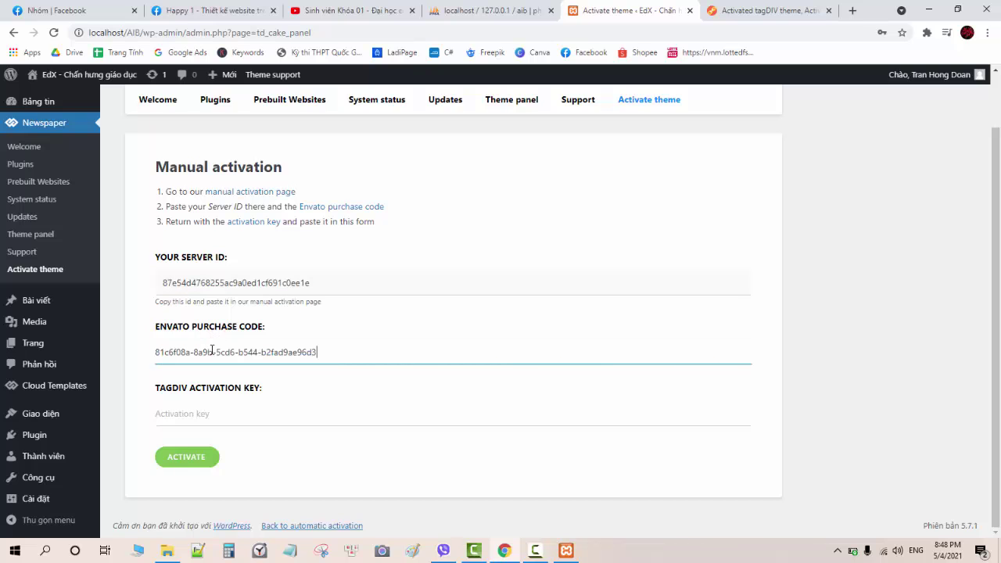
Step: Copy the generated tagDiv activation key into the manual activation form, then activate the Newspaper theme and acknowledge the activation dialog
click(712, 10)
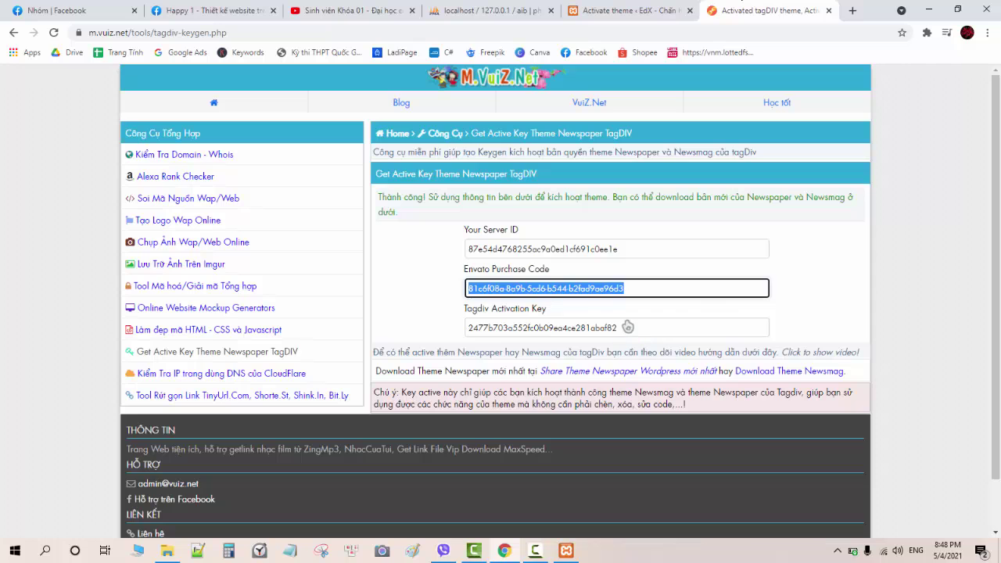
click(627, 327)
key(ctrl+c)
click(622, 13)
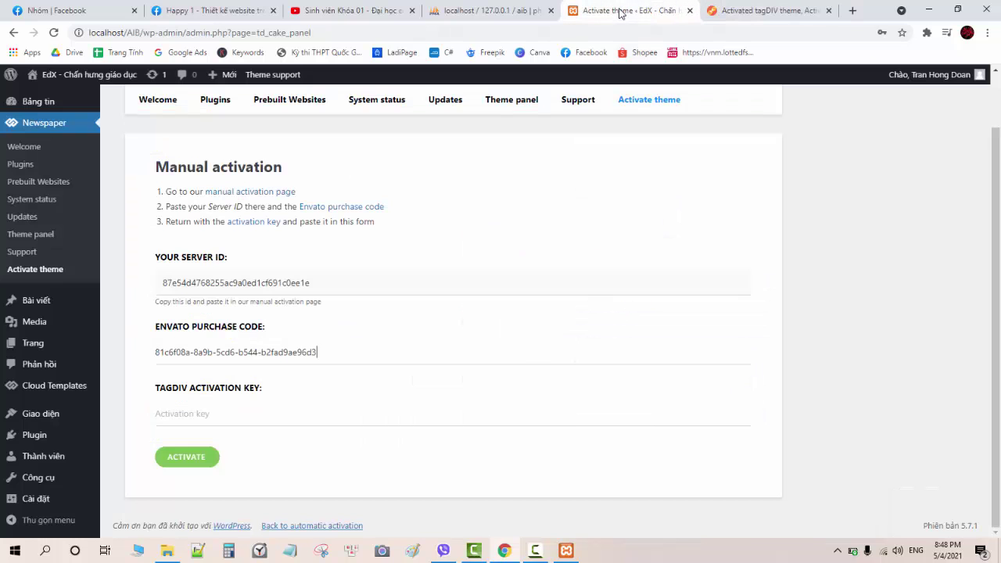
click(237, 415)
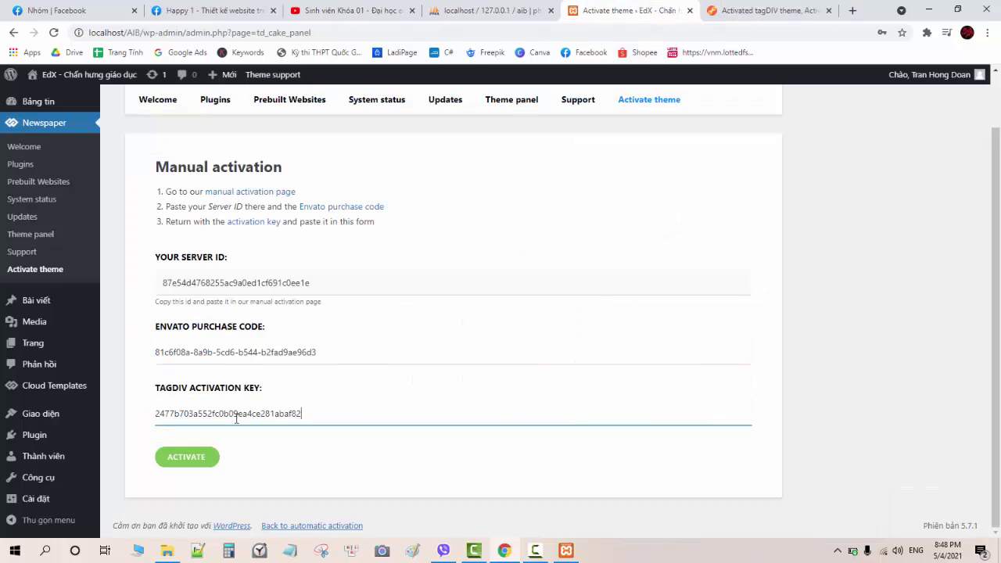
key(ctrl+v)
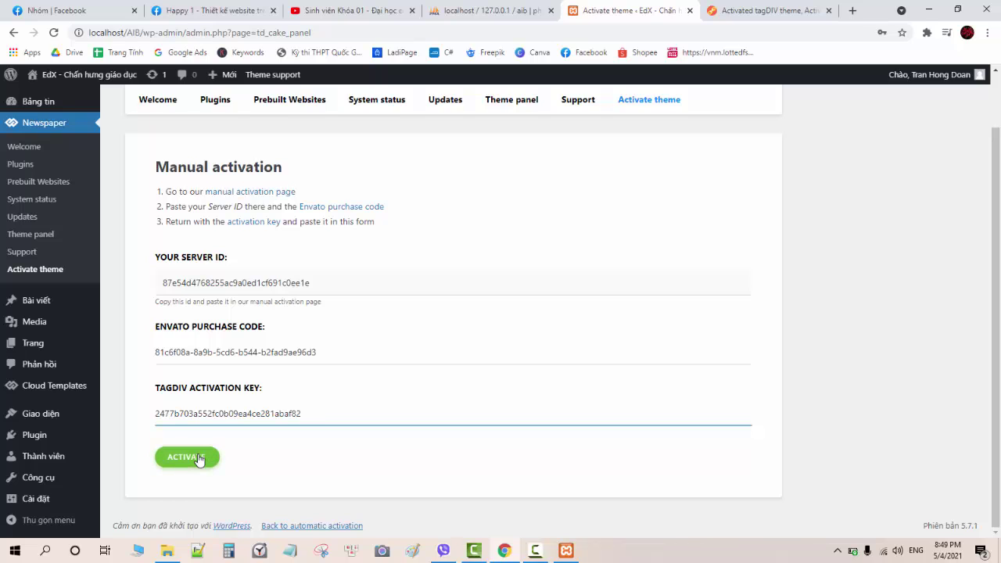
click(200, 461)
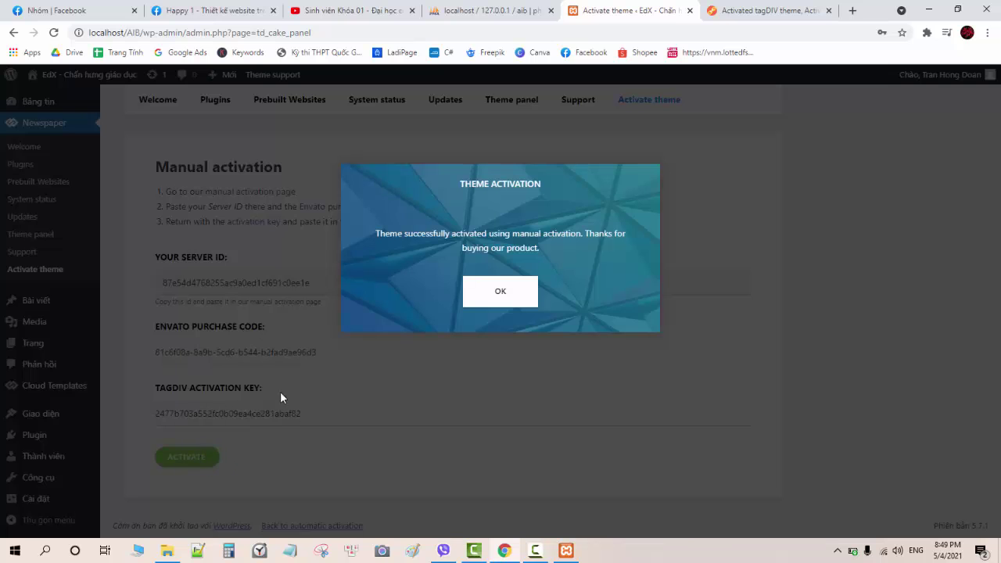
click(494, 295)
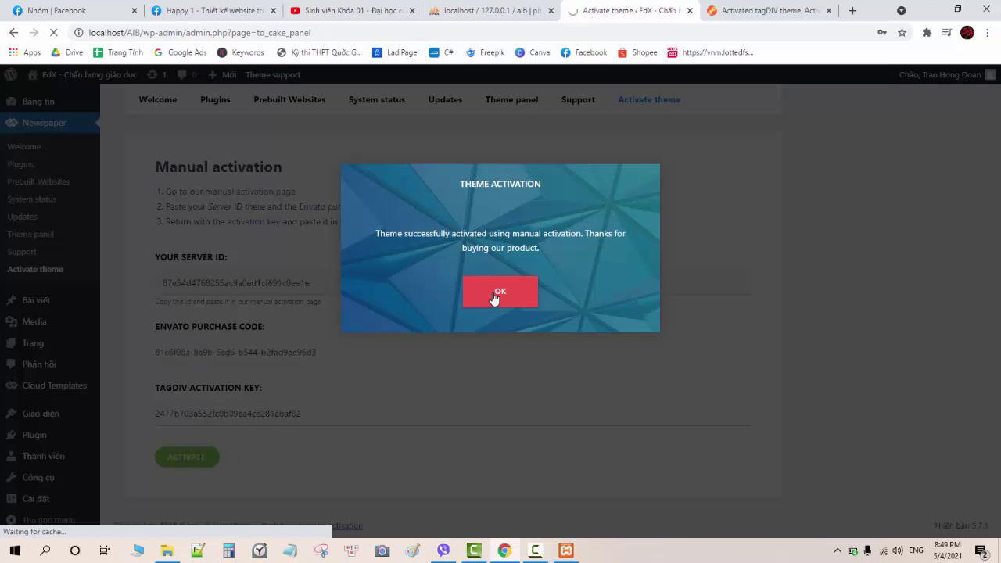